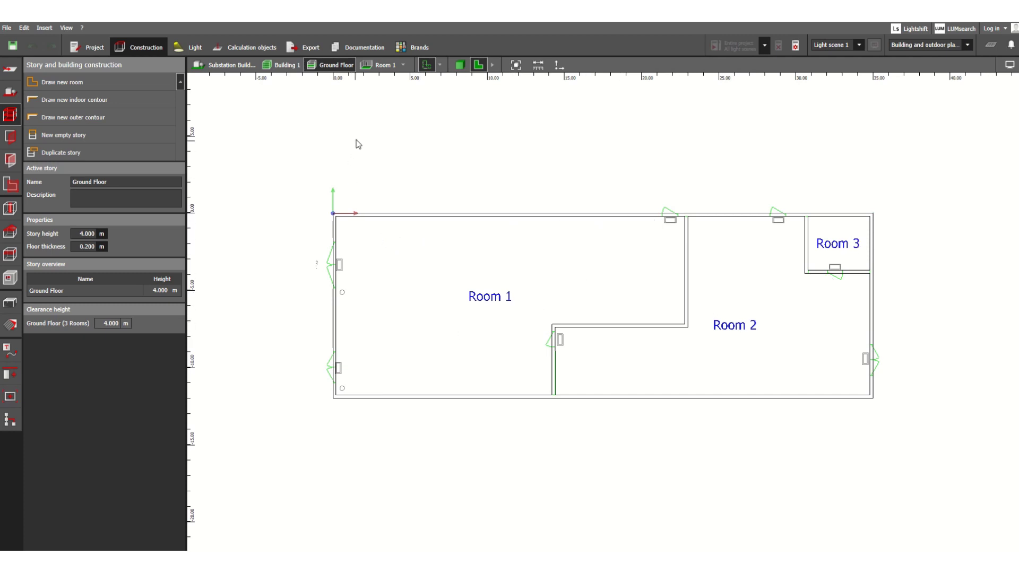
Inspect the ground floor's walls and rooms in the 3D view and return to the floor plan.
click(459, 64)
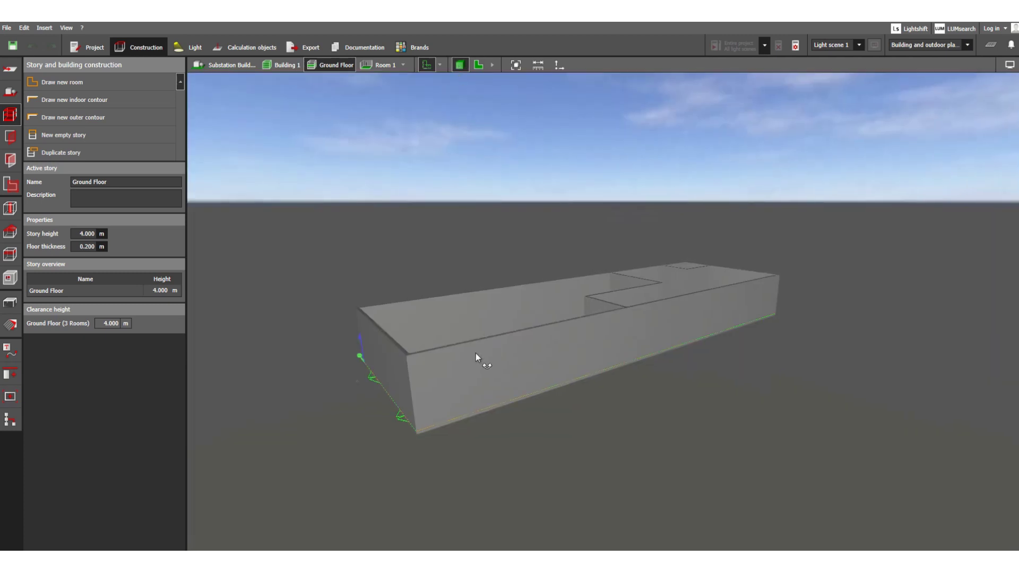
drag(476, 352, 486, 373)
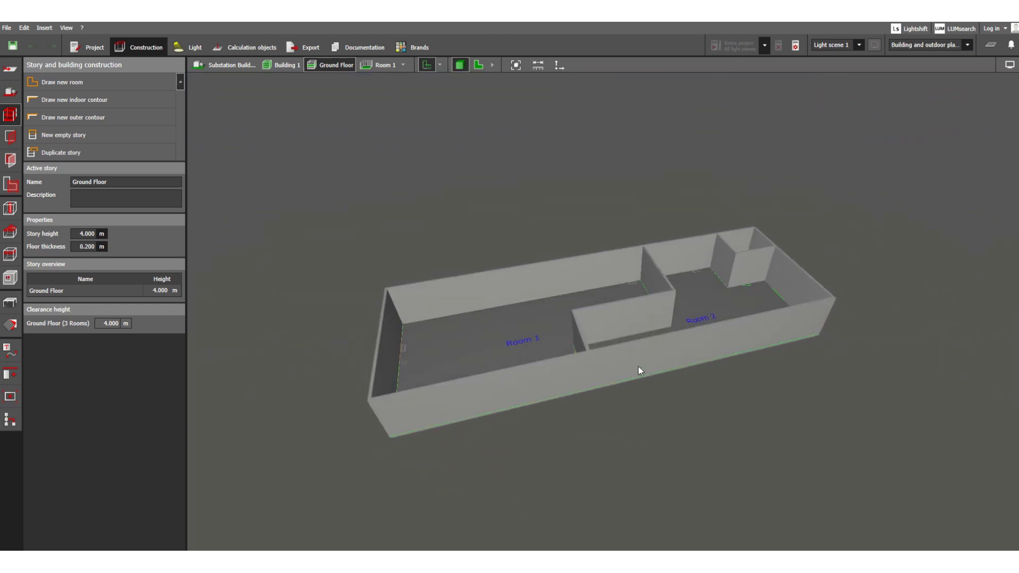
drag(639, 370, 594, 460)
scroll(641, 455, up, 3)
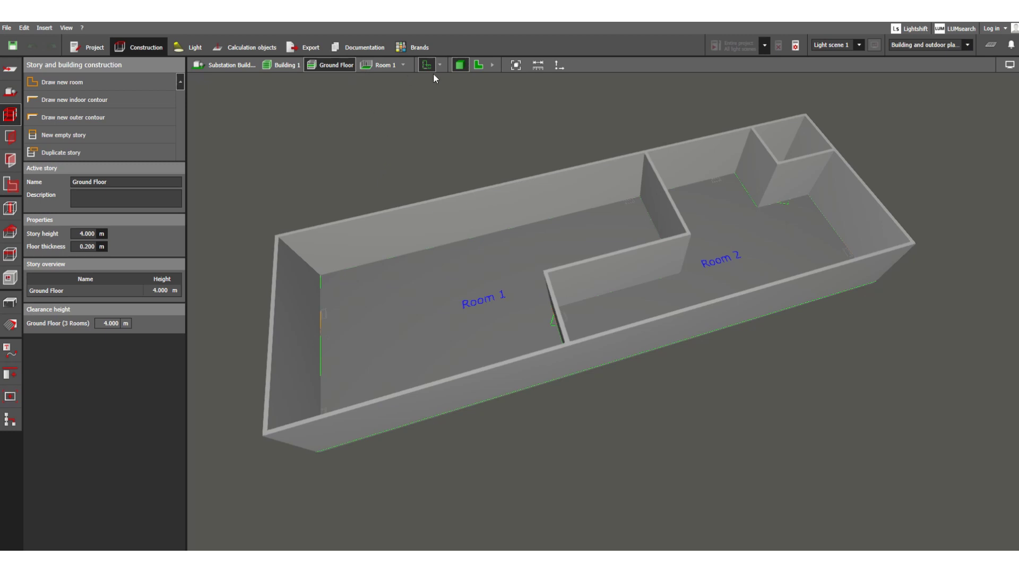
click(478, 66)
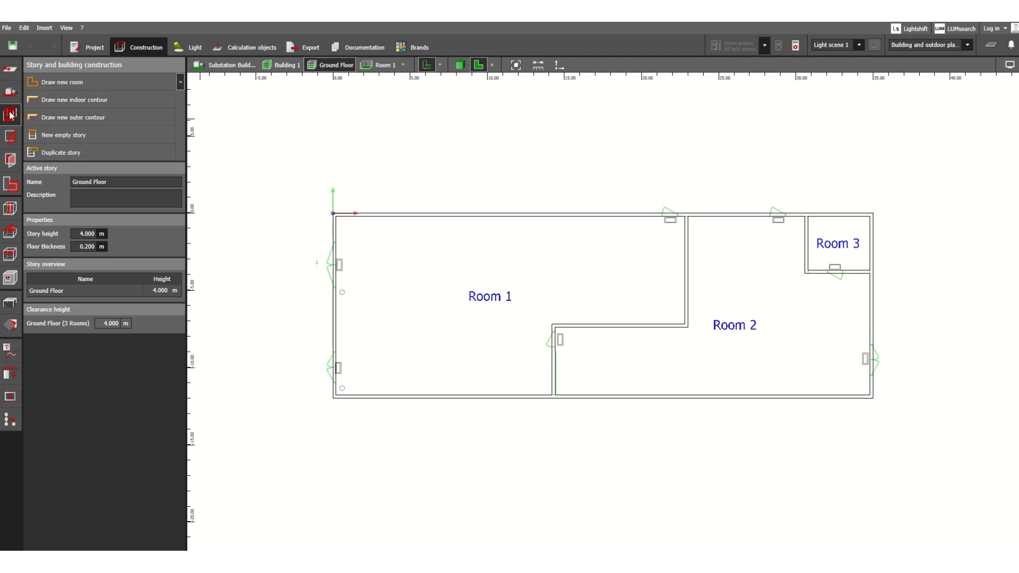
Browse the available door and window types for building apertures and compare their dimensions.
click(11, 141)
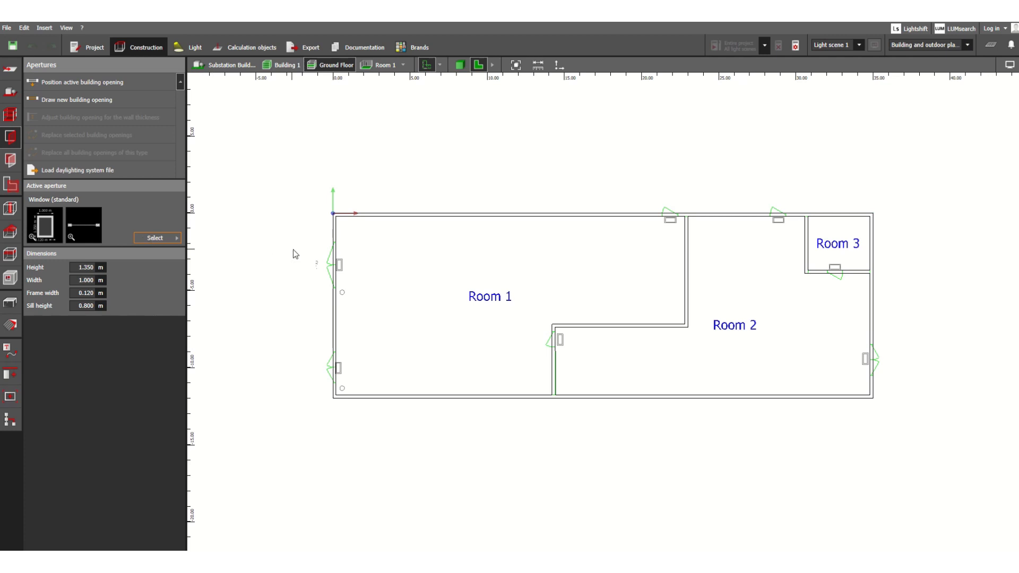
click(341, 291)
click(154, 238)
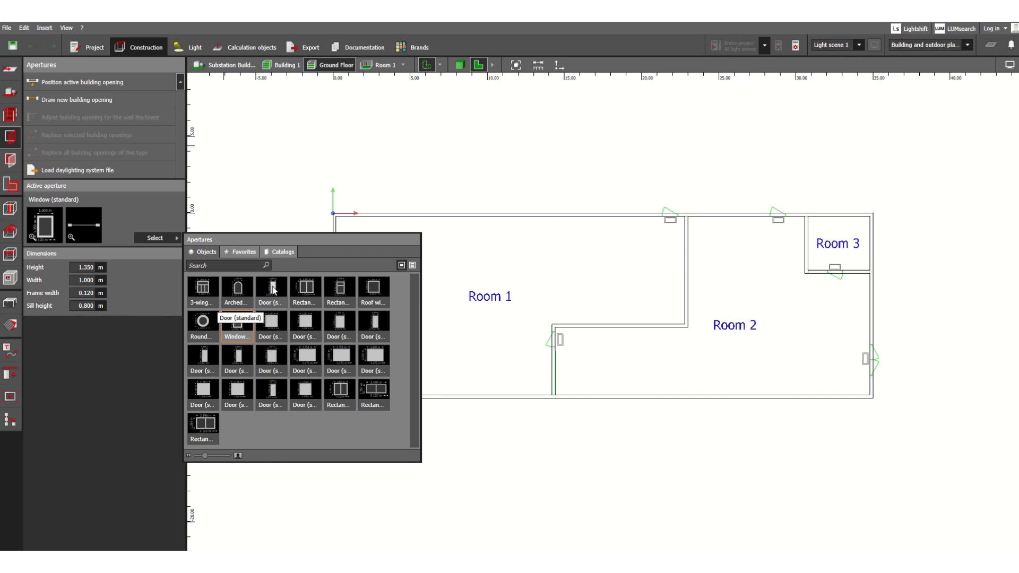
click(274, 323)
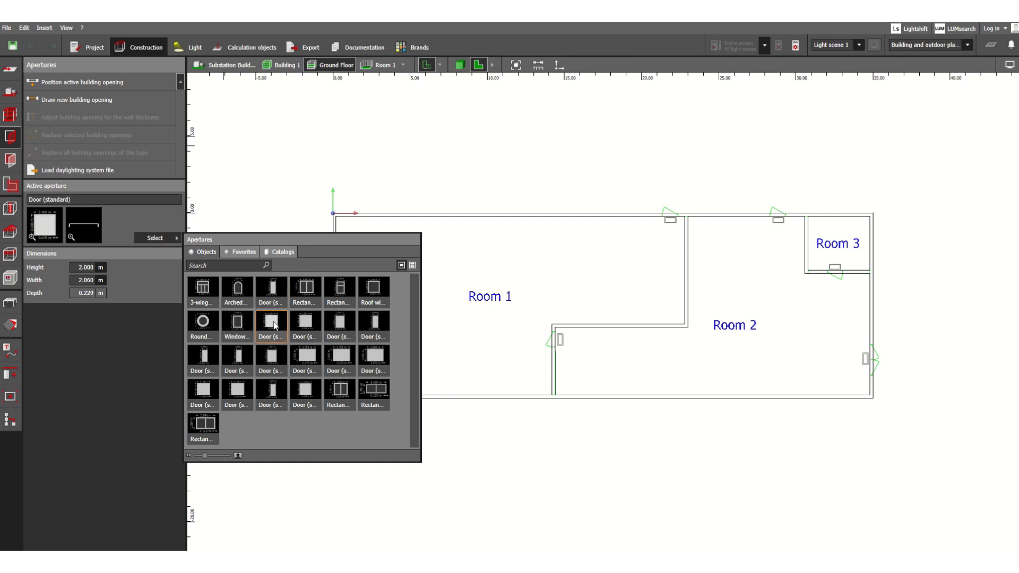
click(342, 327)
click(341, 354)
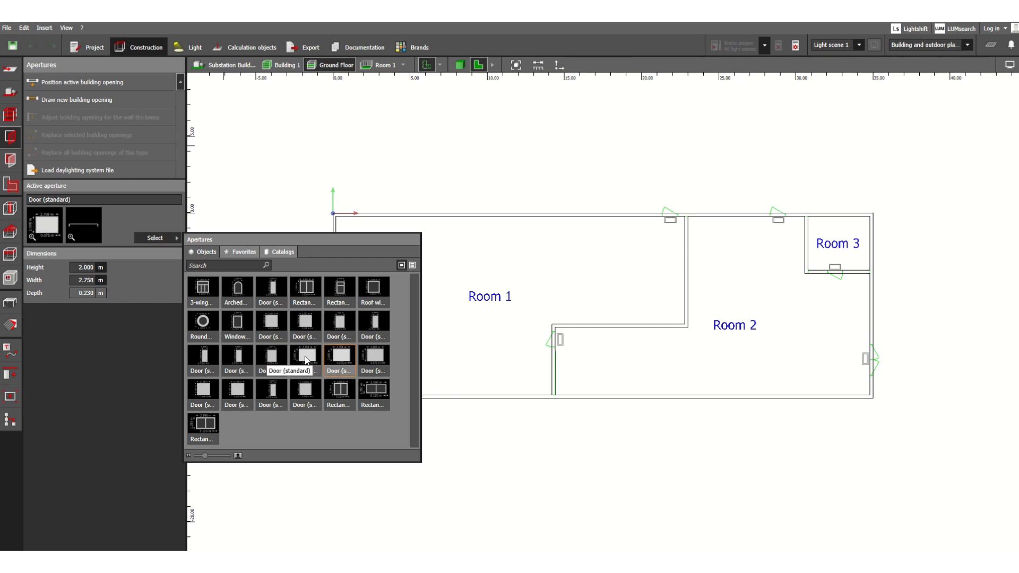
click(306, 360)
click(378, 361)
click(203, 360)
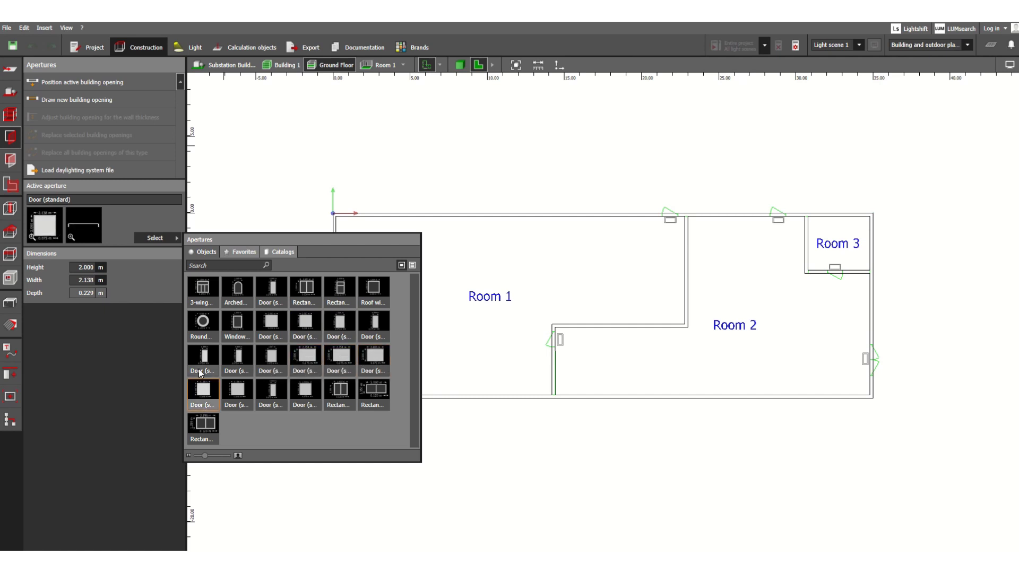
click(237, 392)
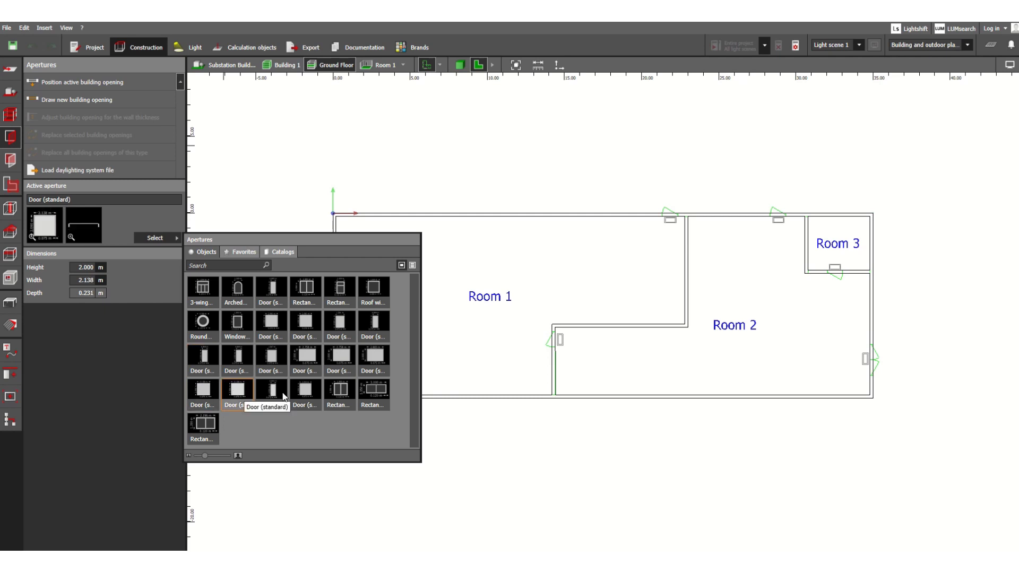
click(270, 393)
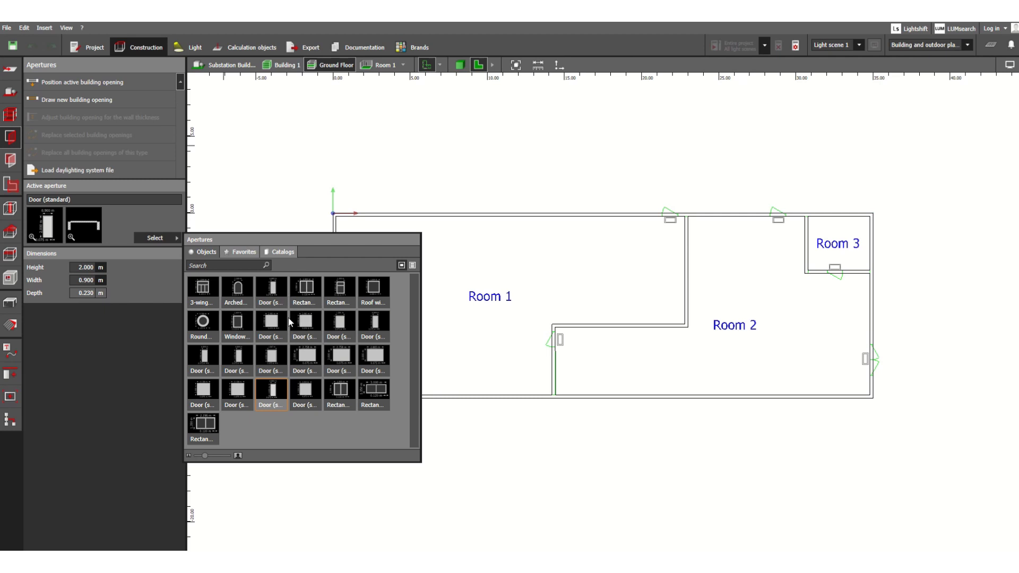
click(241, 298)
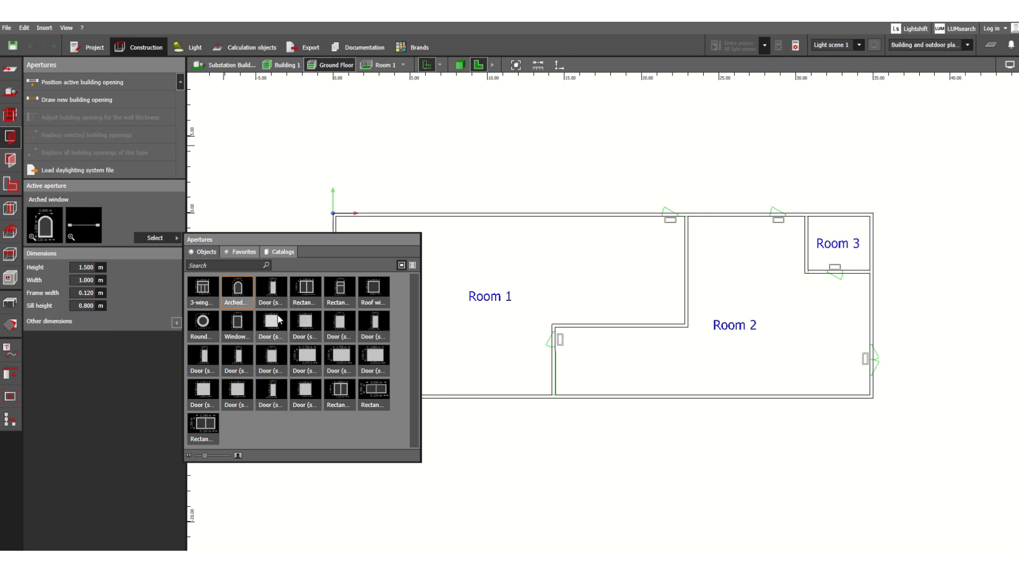
click(307, 298)
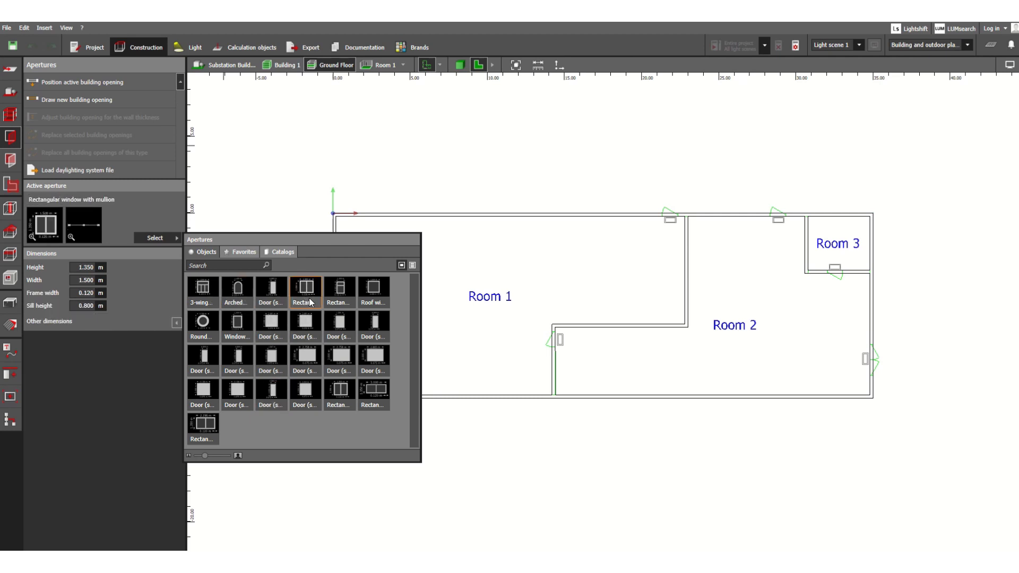
click(339, 290)
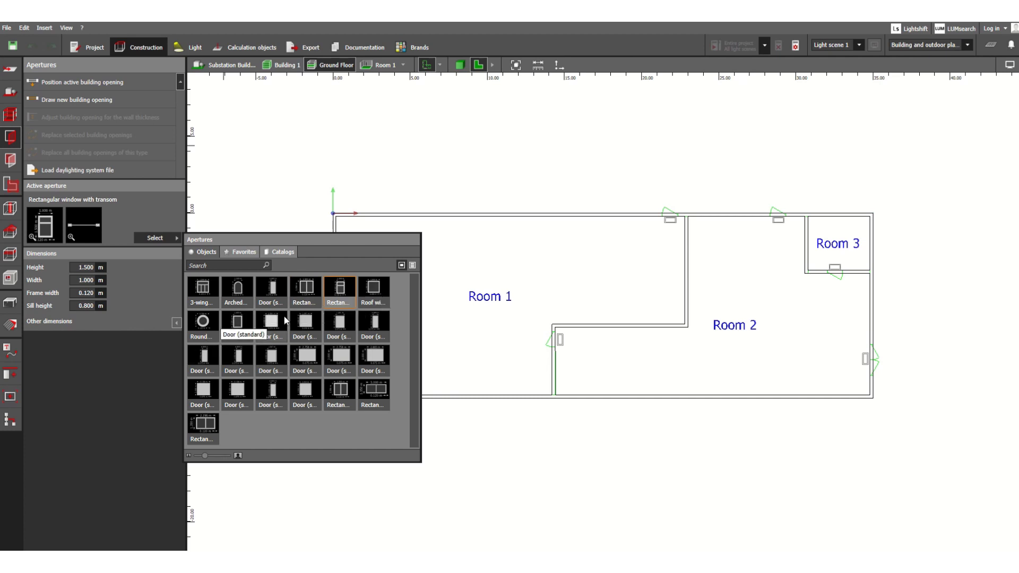
click(229, 329)
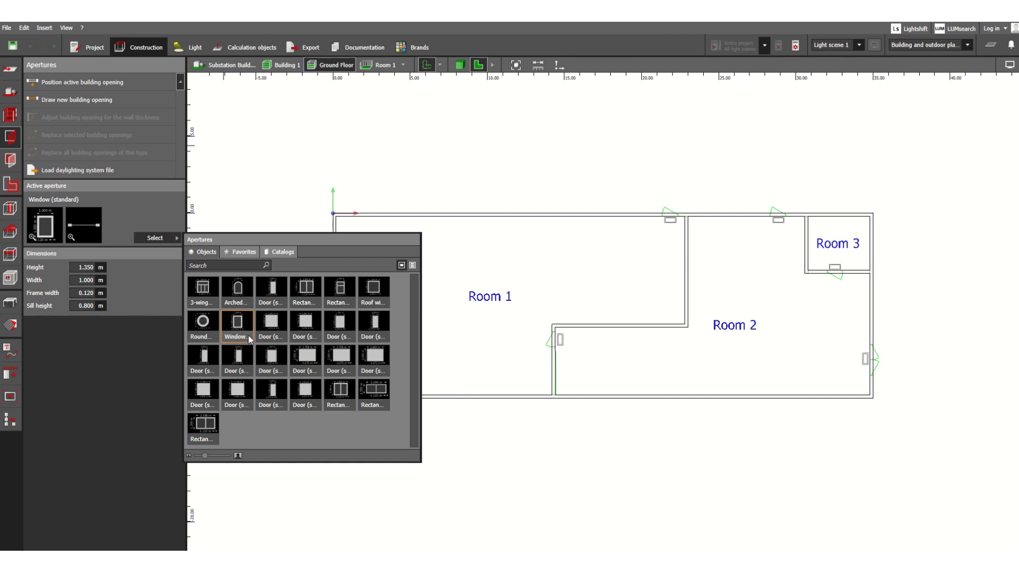
Choose the standard door 2.000 m high and 2.060 m wide and place it at the upper double-door symbol in Room 1's left outer wall.
click(272, 323)
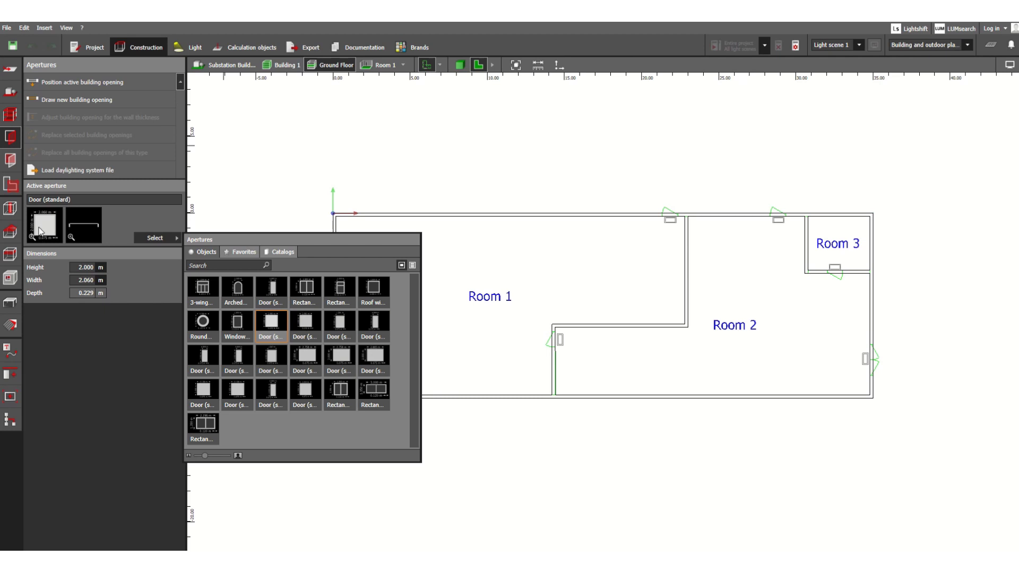
click(54, 227)
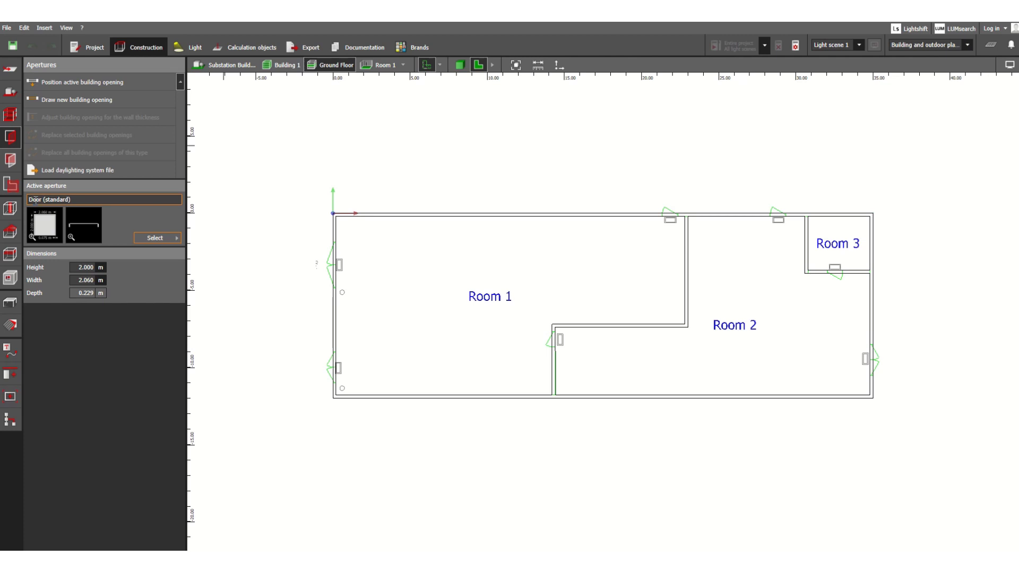
click(82, 267)
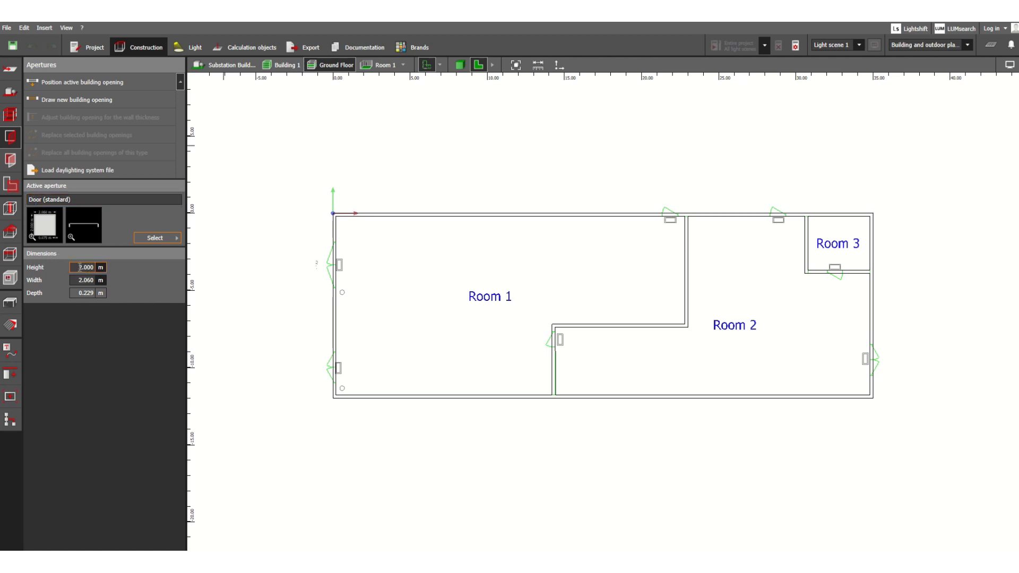
key(Tab)
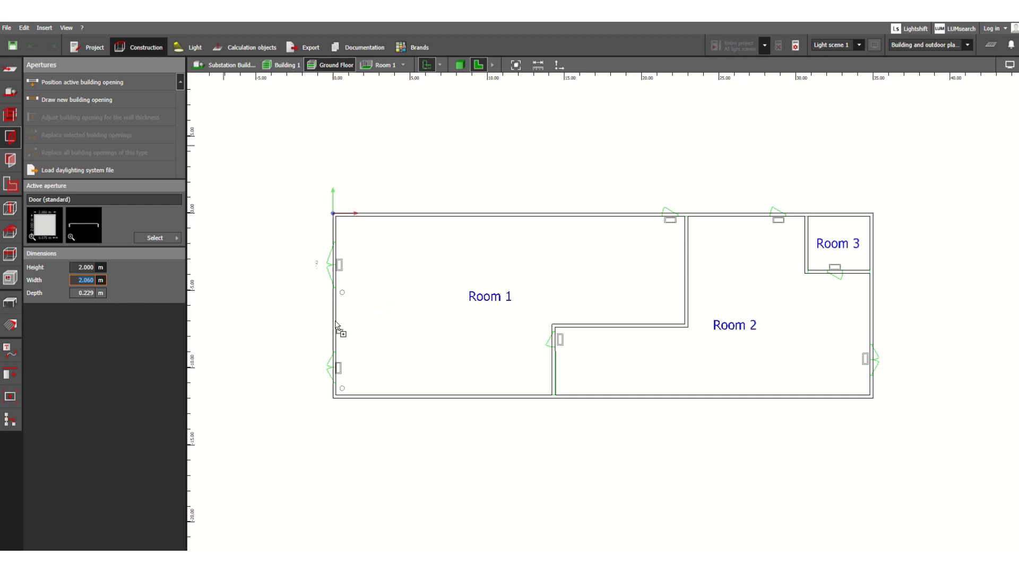
click(336, 269)
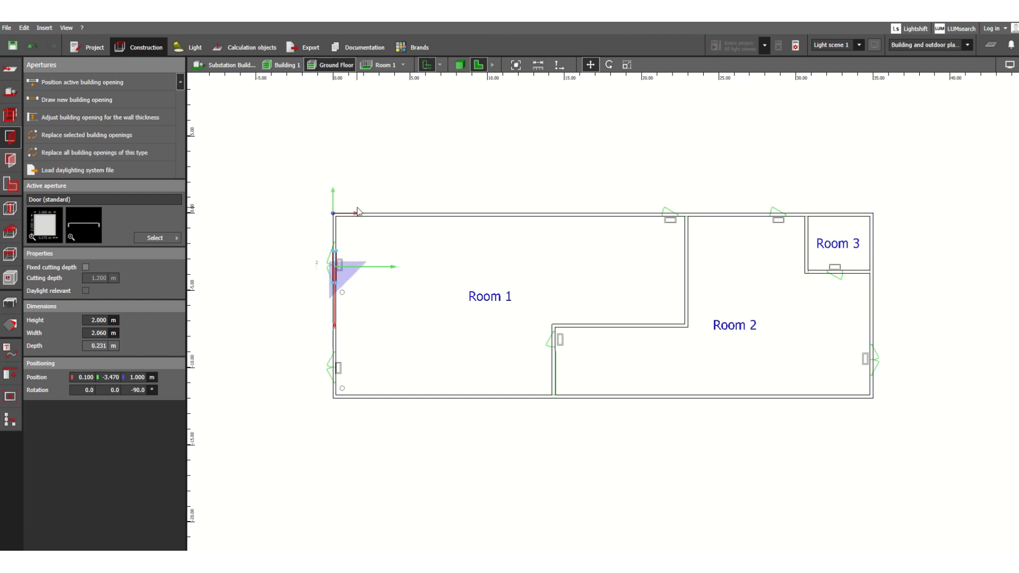
click(390, 245)
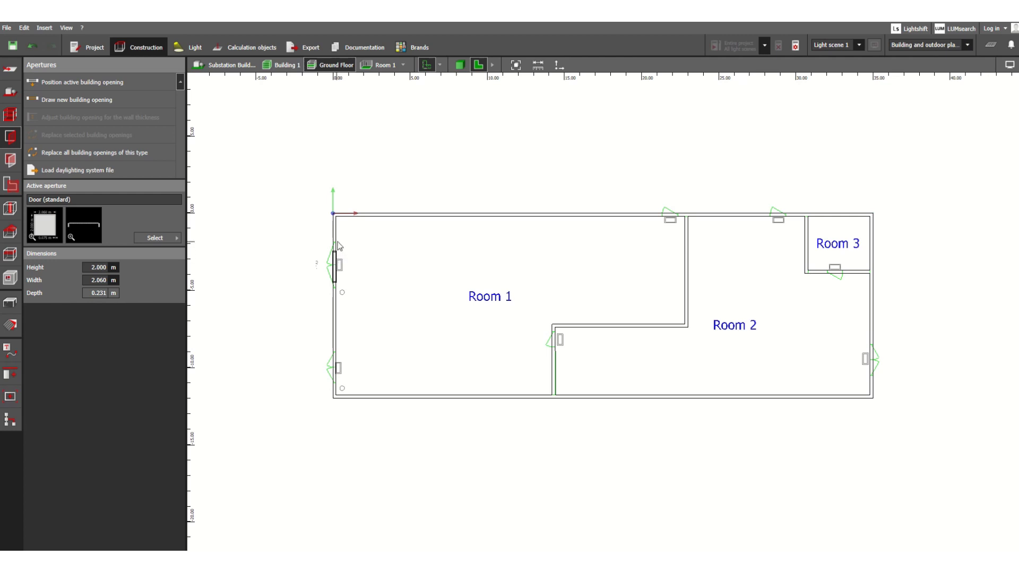
Move the placed door slightly down along Room 1's left outer wall to about X 0.145 m, Y -3.545 m.
click(335, 273)
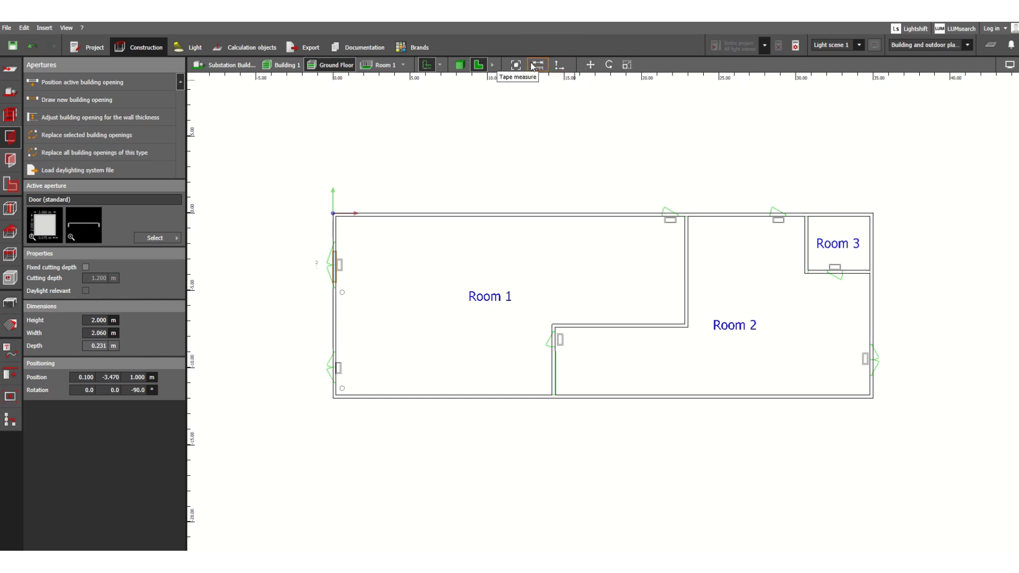
click(590, 65)
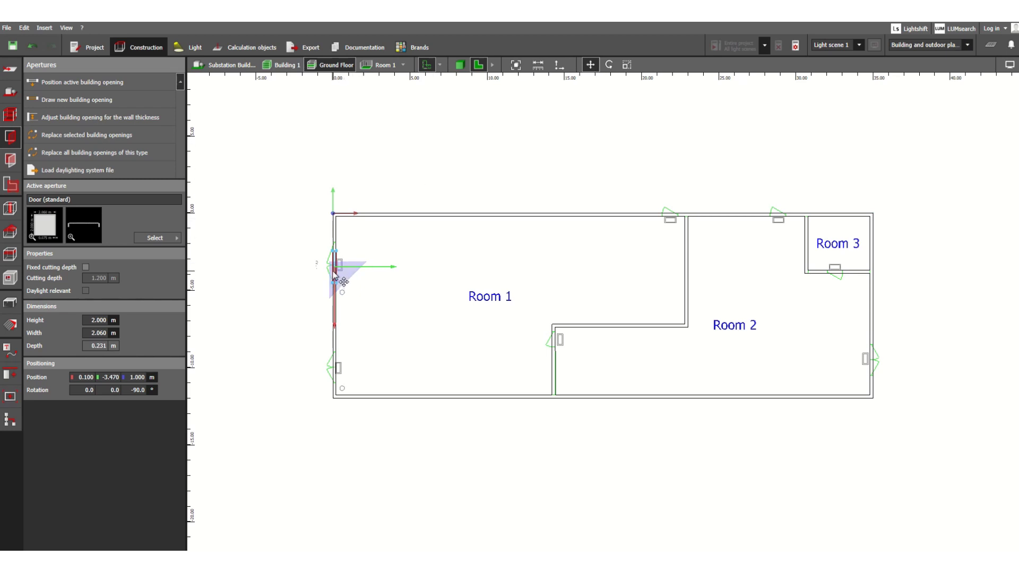
mouse_move(334, 269)
mouse_down()
mouse_move(335, 229)
mouse_move(331, 314)
mouse_move(339, 236)
mouse_move(356, 219)
mouse_move(399, 220)
mouse_move(337, 214)
mouse_move(335, 275)
mouse_up()
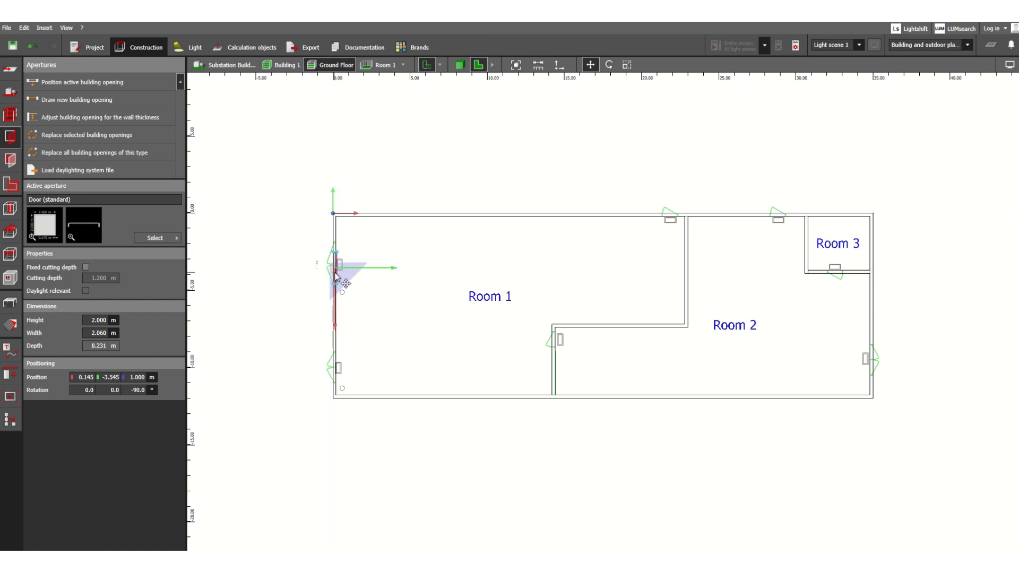
Scale the door at both ends to about 2.996 m wide so it spans the upper double-door symbol on the plan.
click(628, 65)
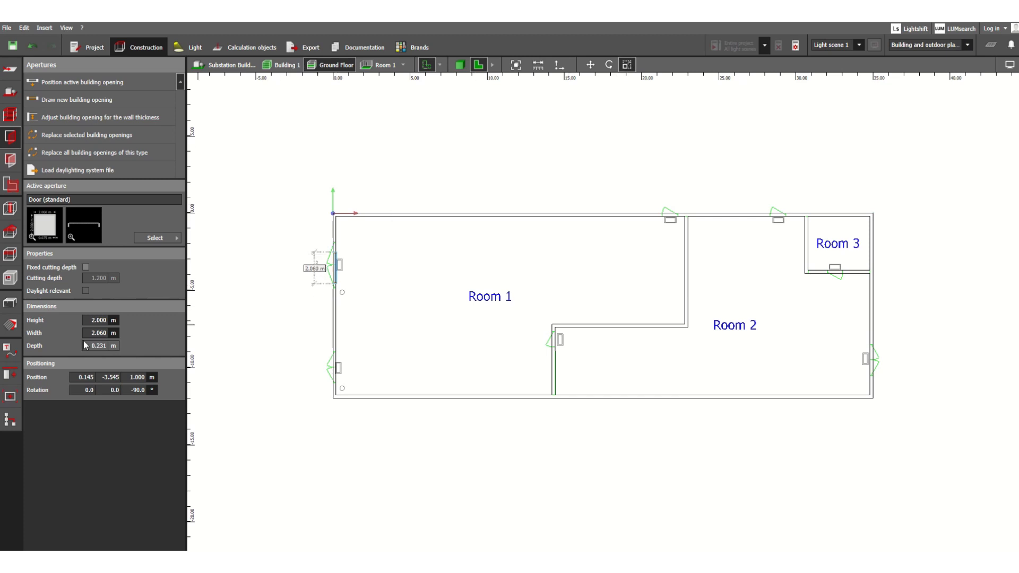
click(98, 334)
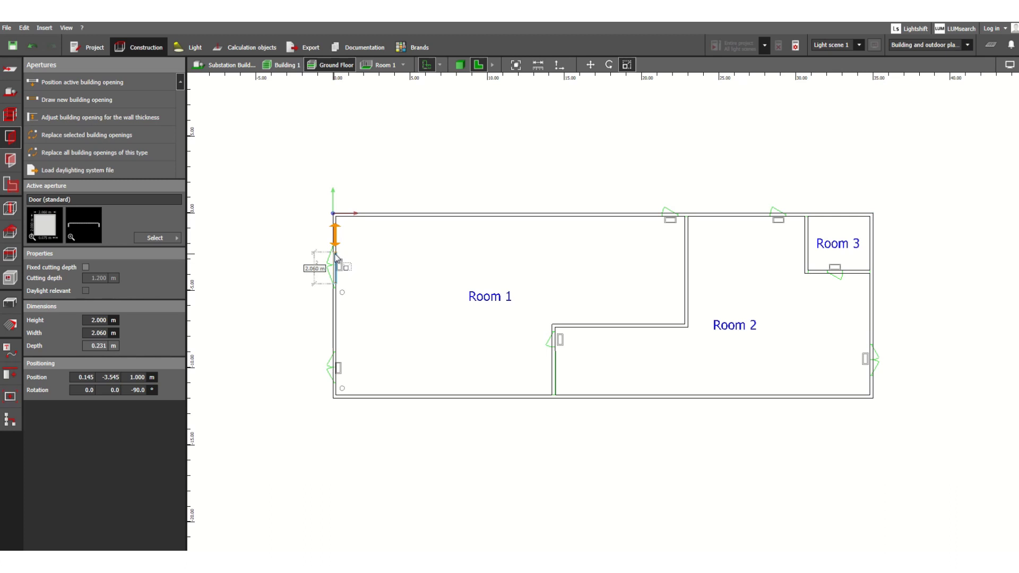
mouse_move(335, 256)
mouse_down()
mouse_move(340, 234)
mouse_move(338, 257)
mouse_up()
drag(335, 257, 336, 248)
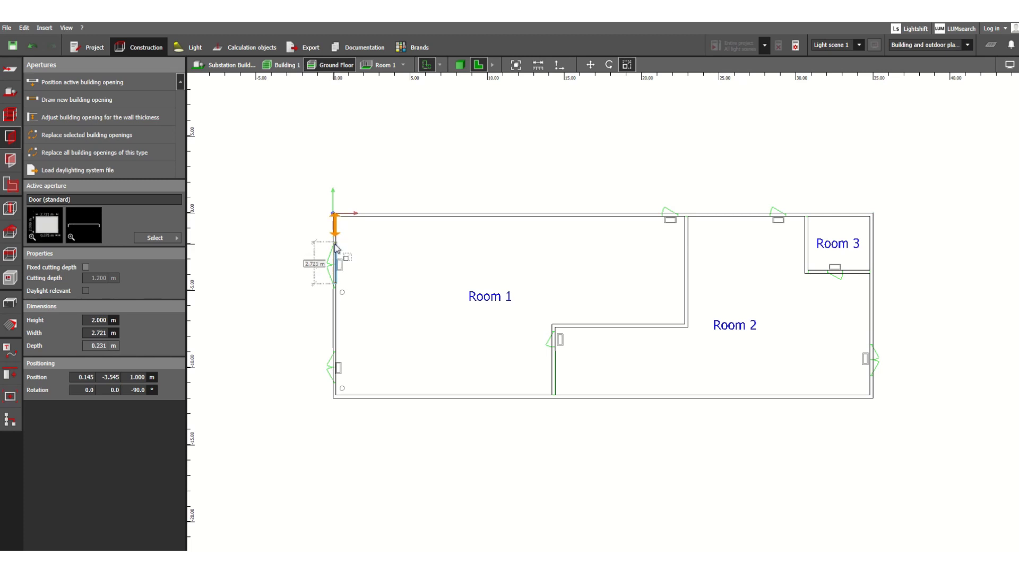
mouse_move(335, 285)
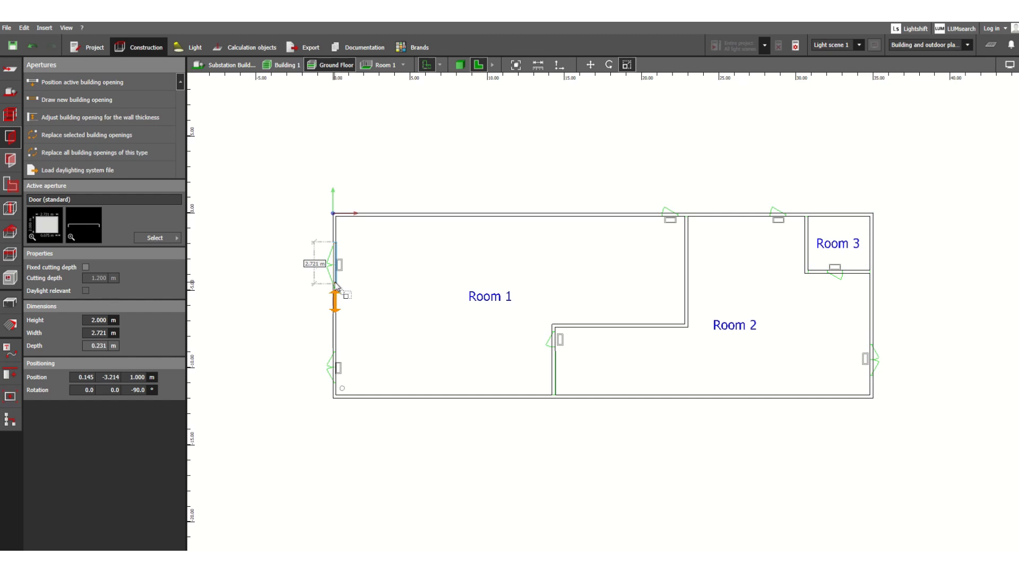
drag(336, 285, 338, 293)
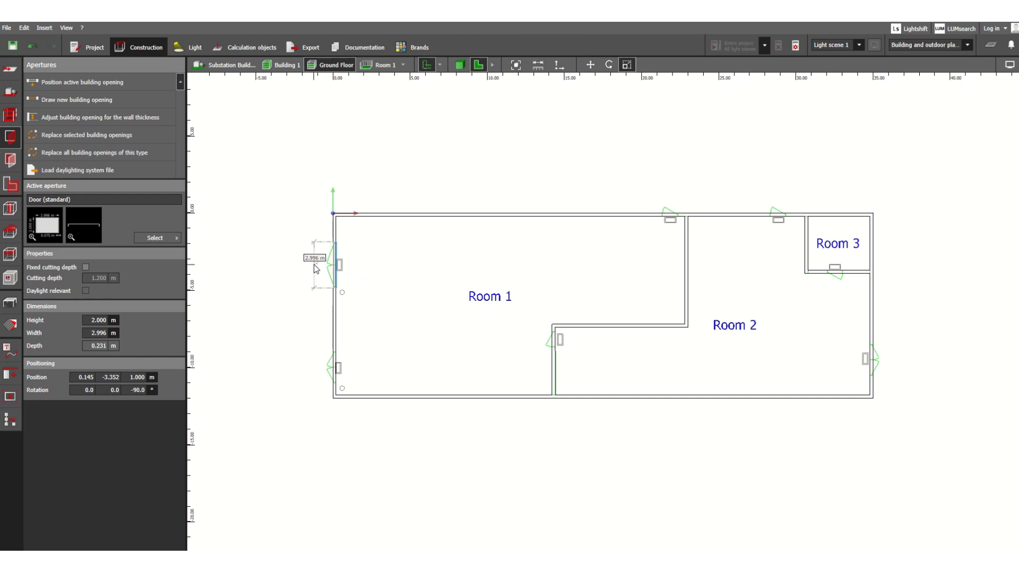
click(93, 332)
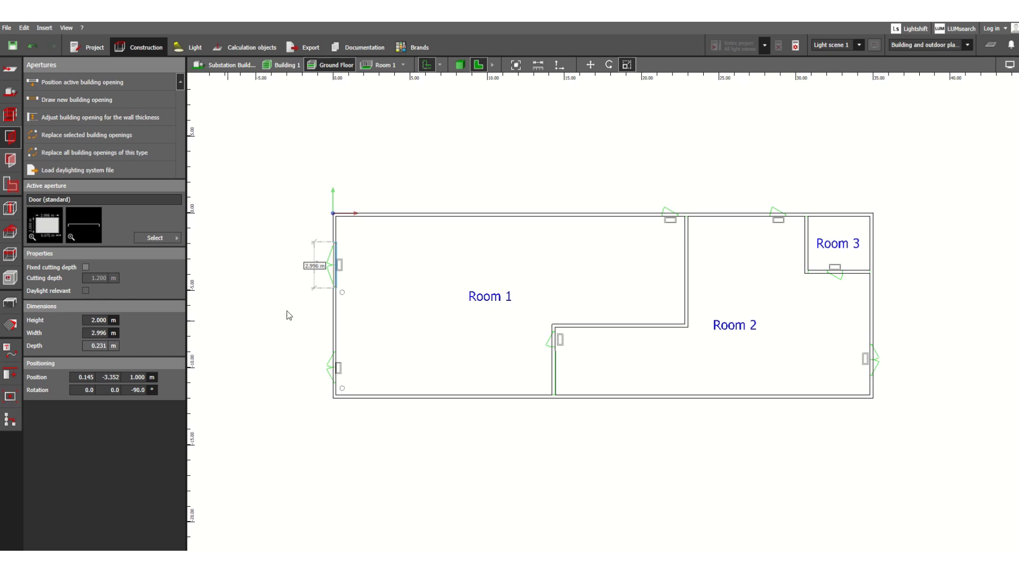
mouse_move(331, 289)
mouse_move(341, 246)
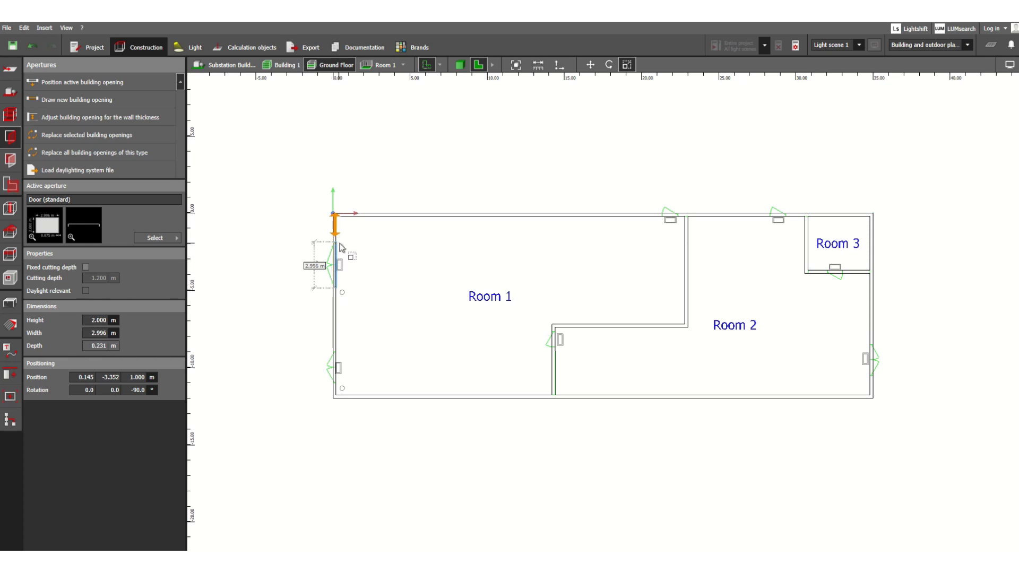
click(414, 250)
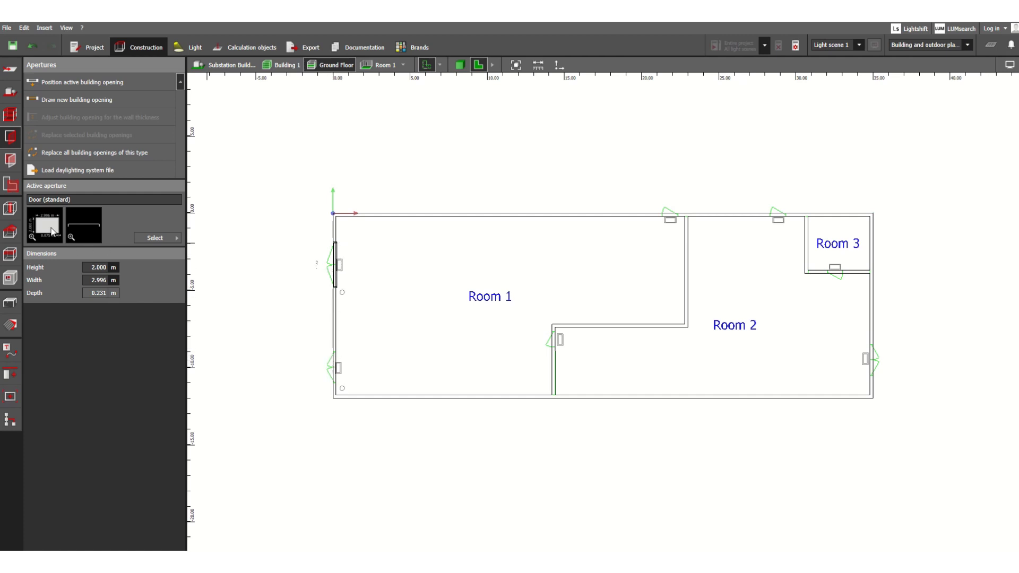
Place another 2.996 m wide standard door at the lower double-door symbol in Room 1's left outer wall and select it.
drag(51, 229, 338, 378)
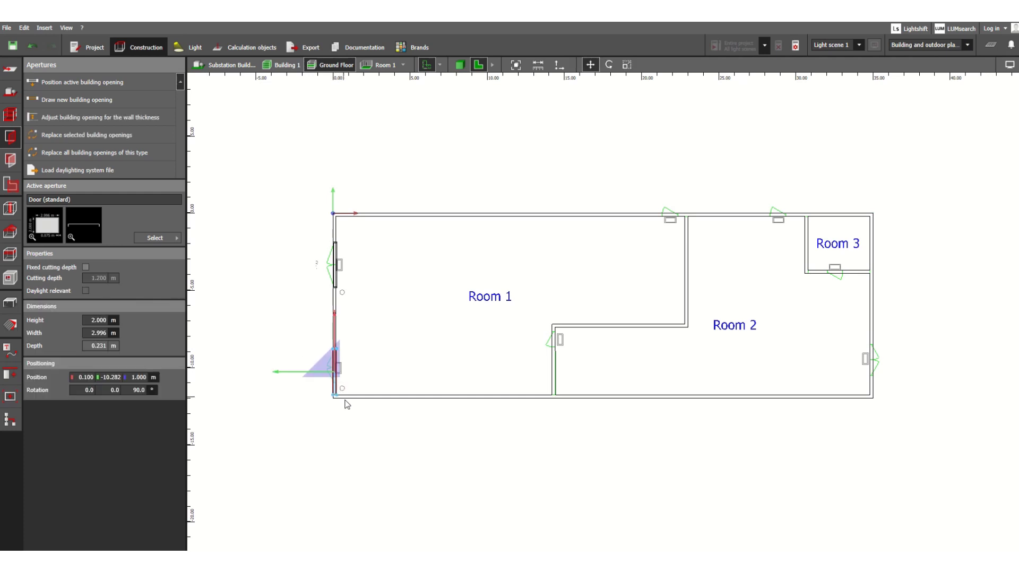
click(391, 321)
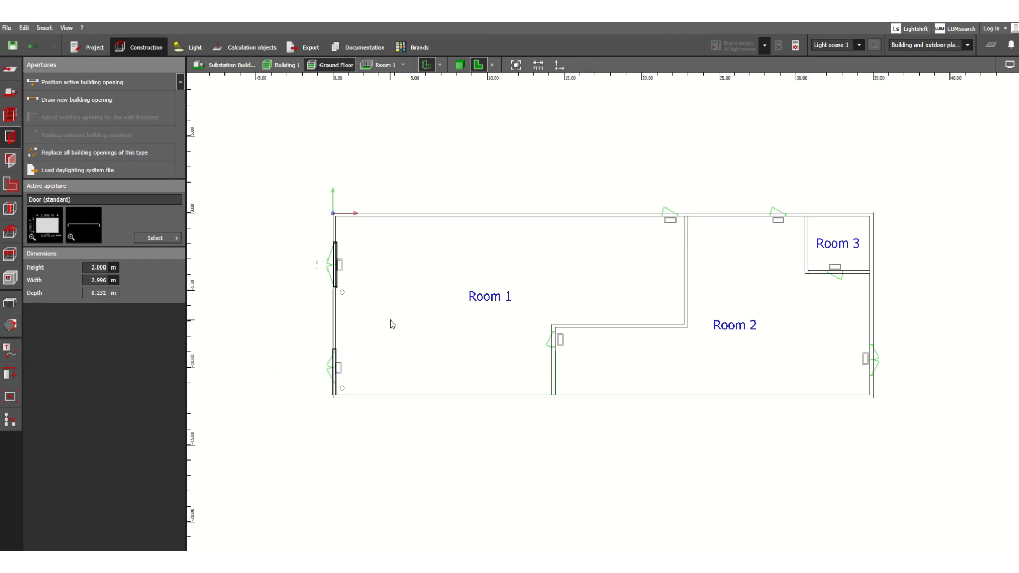
click(335, 393)
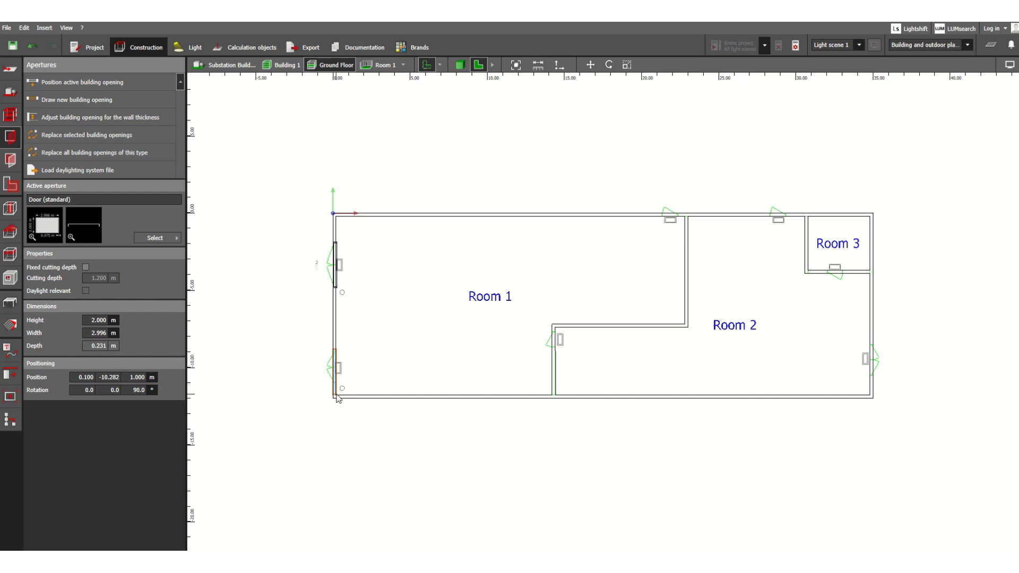
Scale the lower door in Room 1's left outer wall to about 2.131 m wide to match its plan symbol.
click(627, 66)
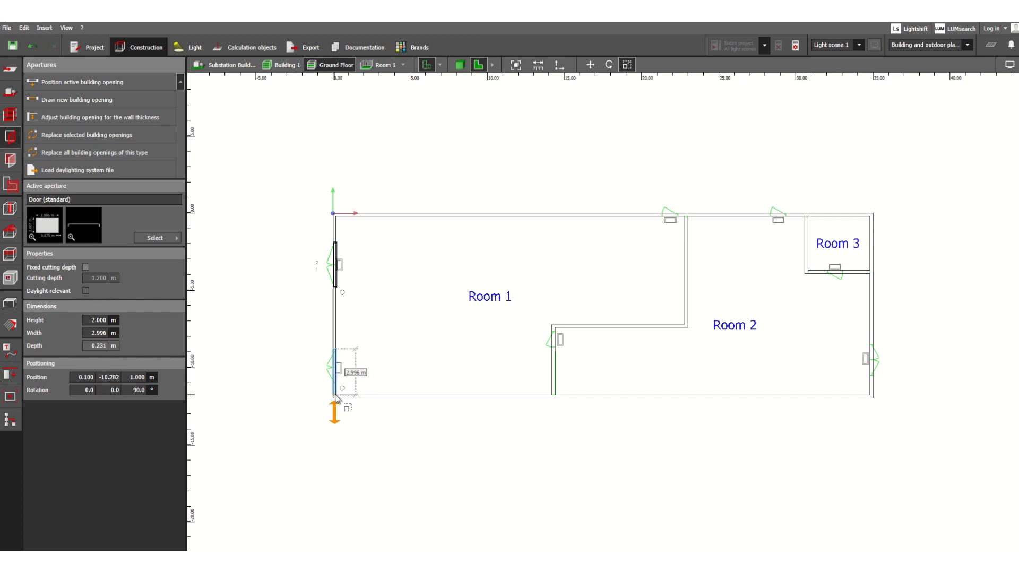
drag(336, 397, 335, 354)
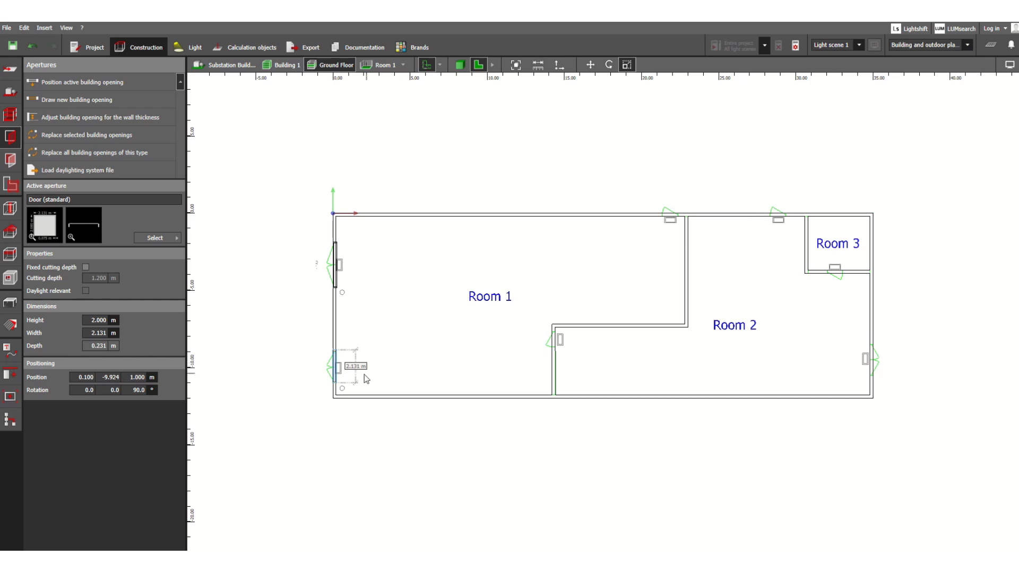
click(387, 309)
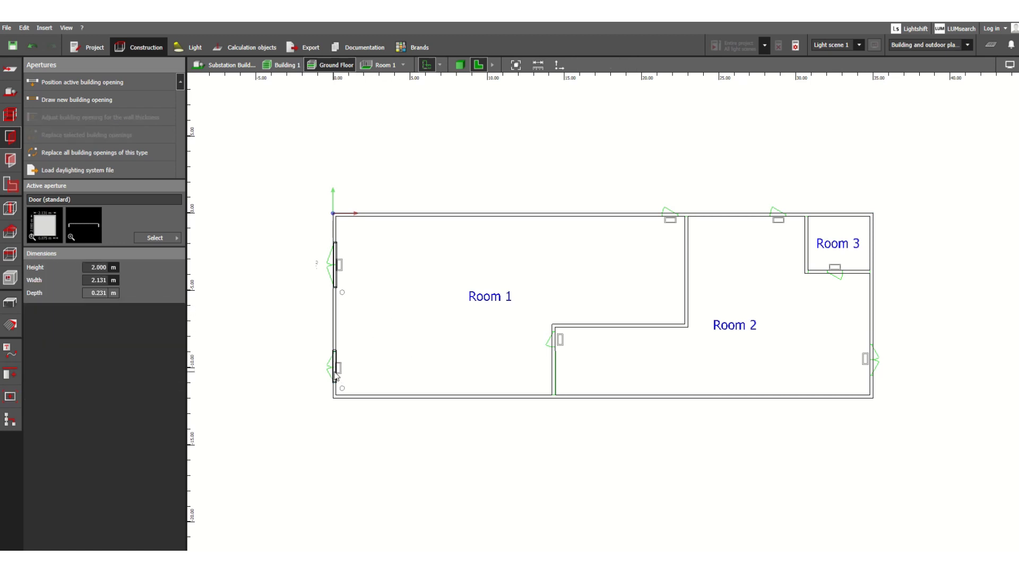
scroll(338, 381, up, 2)
scroll(338, 381, up, 3)
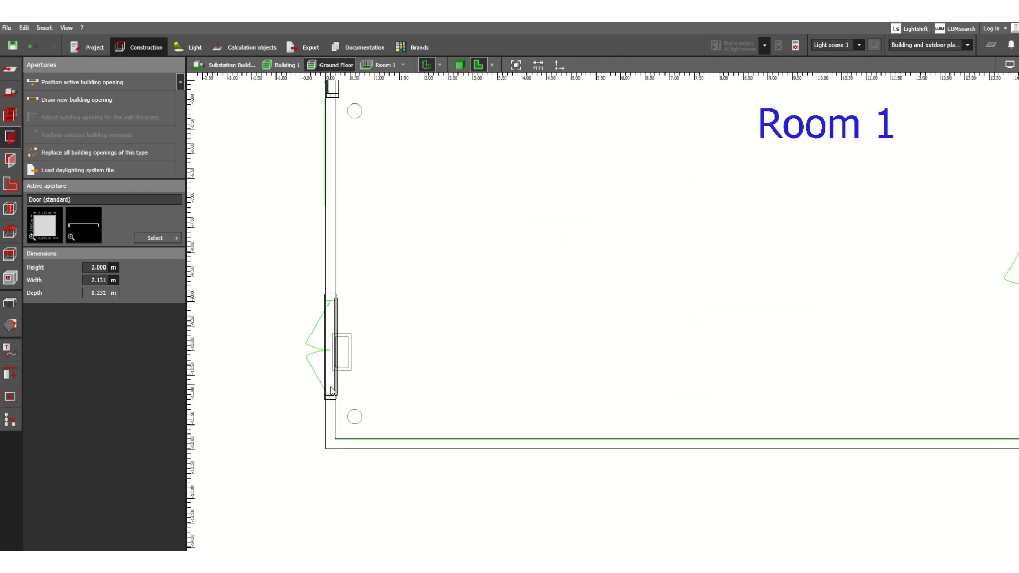
Place another standard door at the double-door symbol in Room 2's right outer wall and scale it to about 1.842 m wide.
scroll(335, 345, down, 5)
scroll(330, 327, down, 4)
scroll(520, 216, up, 2)
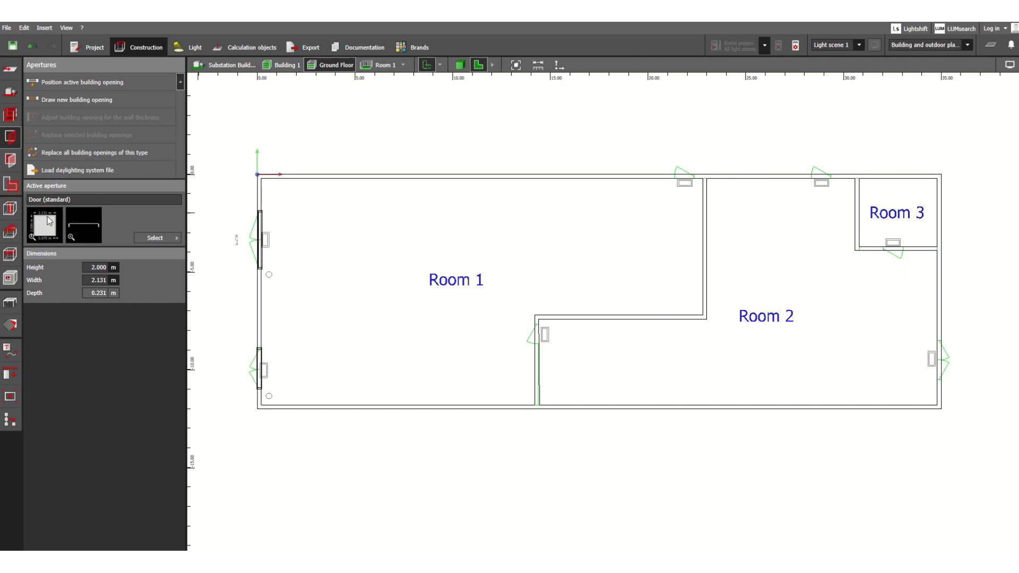
drag(49, 227, 941, 368)
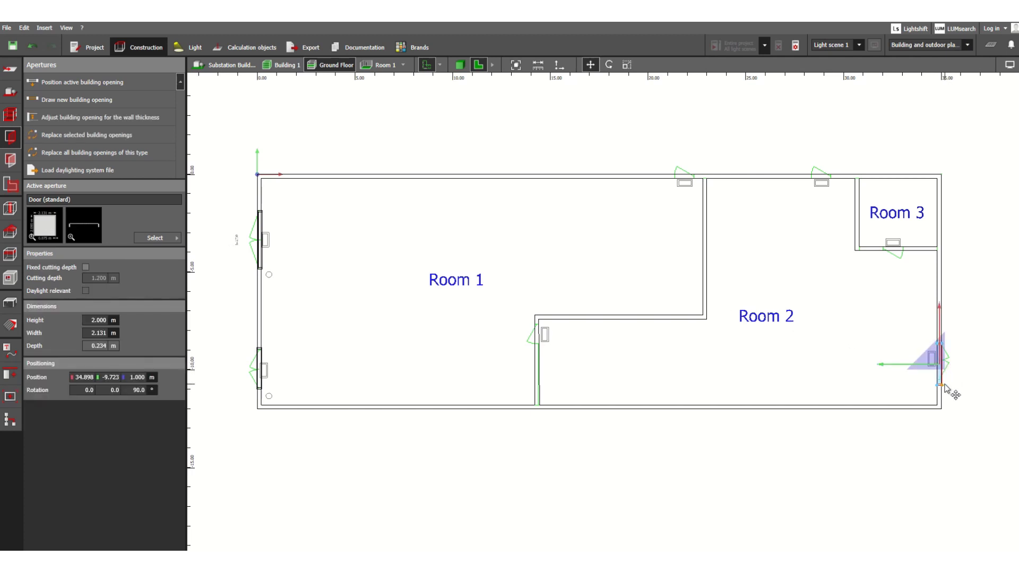
click(627, 65)
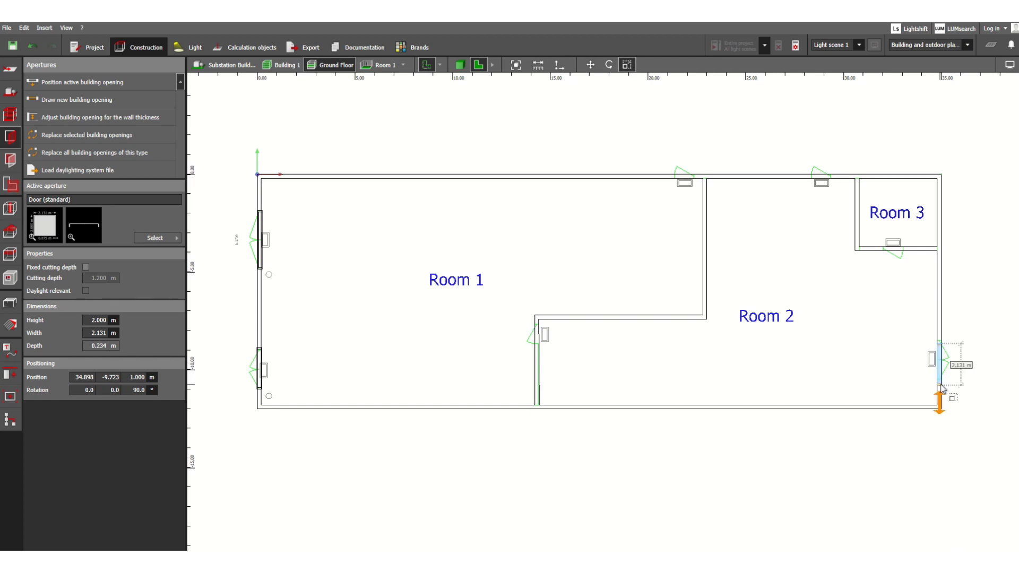
drag(939, 388, 940, 382)
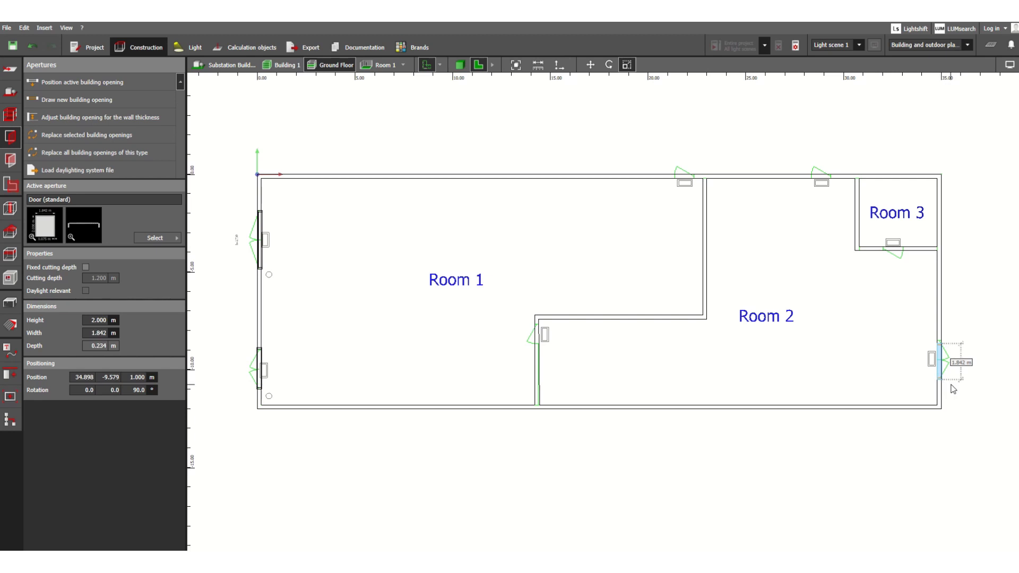
click(870, 319)
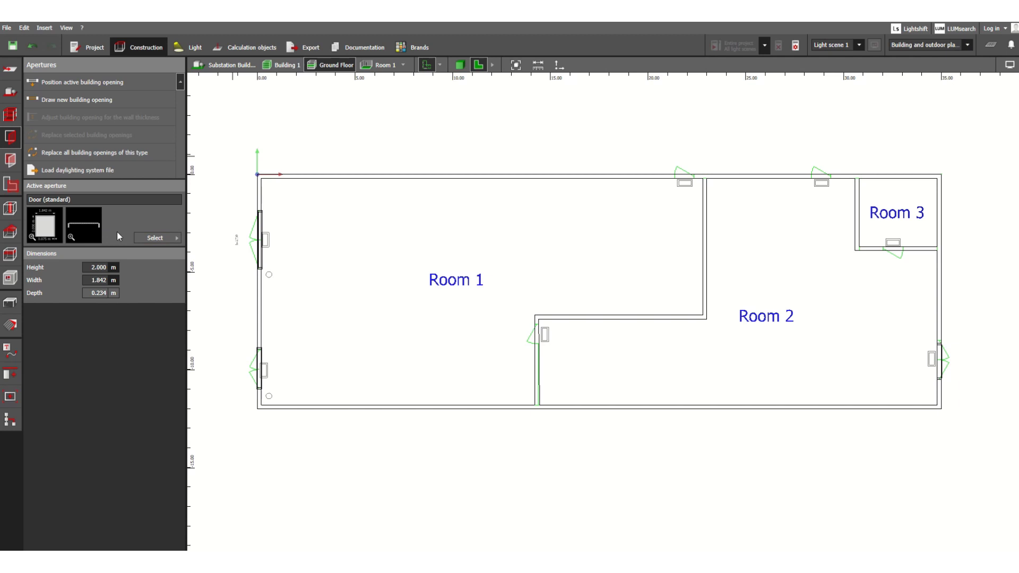
Choose the standard door 2.000 m high and 0.900 m wide and place it at the door symbol in the lower partition between Rooms 1 and 2.
click(148, 239)
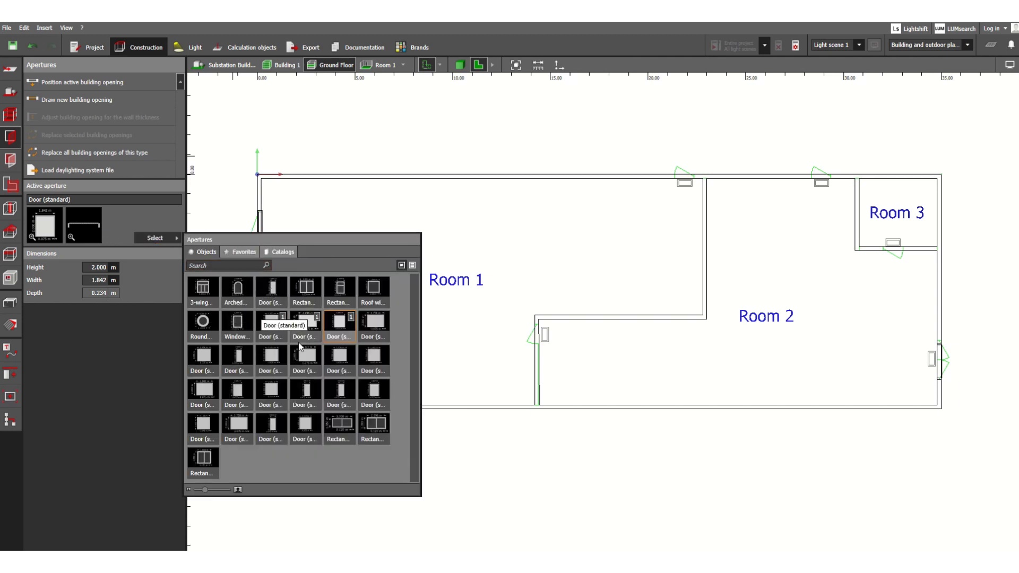
click(272, 290)
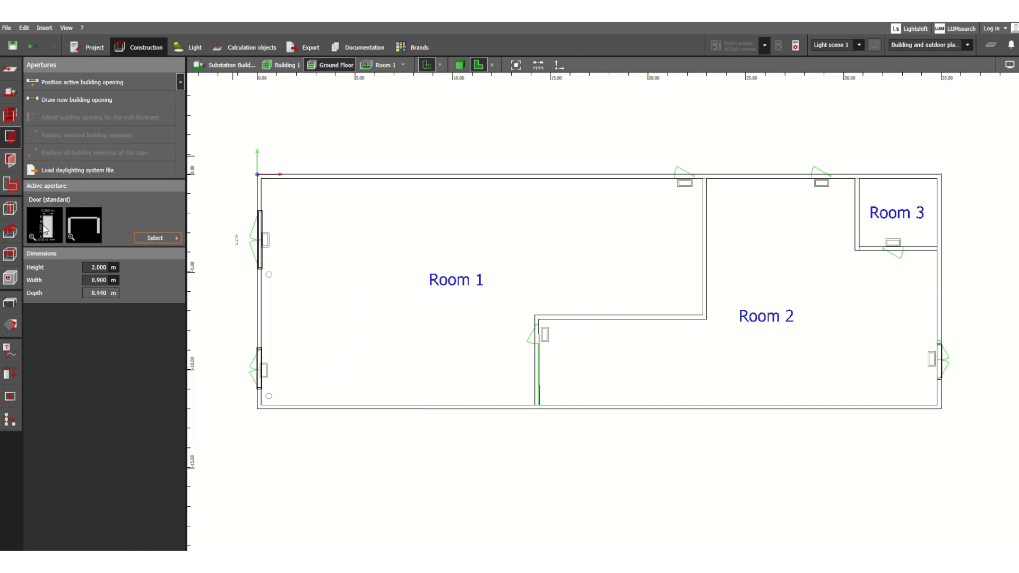
click(89, 267)
click(86, 280)
click(68, 304)
click(537, 339)
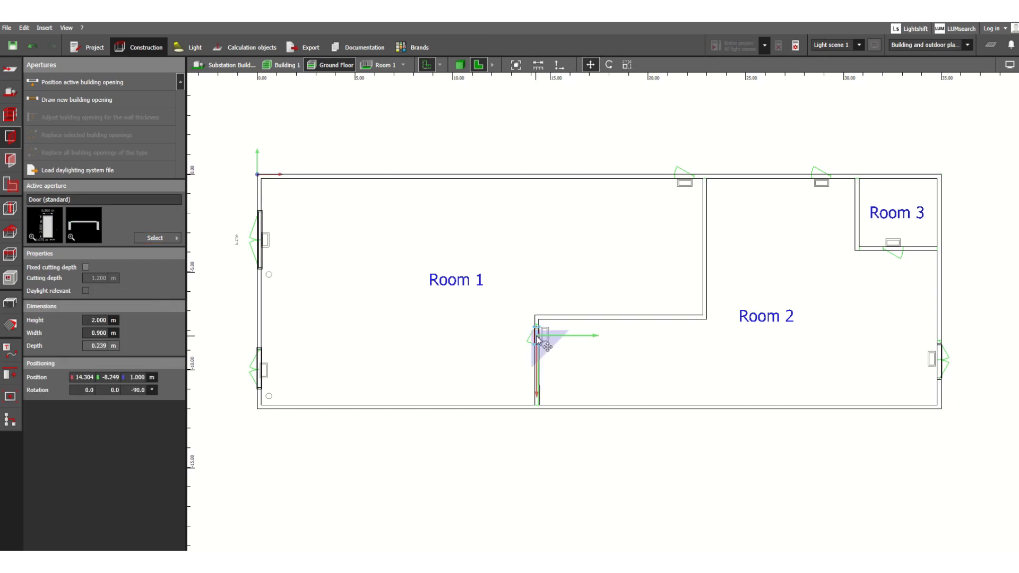
click(566, 371)
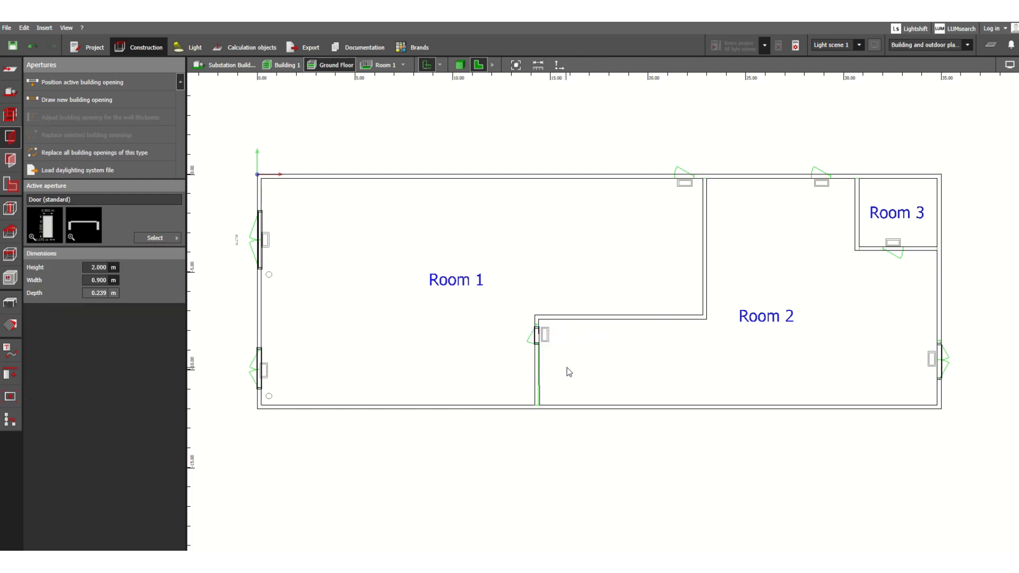
Scale the partition door between Rooms 1 and 2 at its upper end to about 1.026 m wide.
click(538, 332)
click(626, 65)
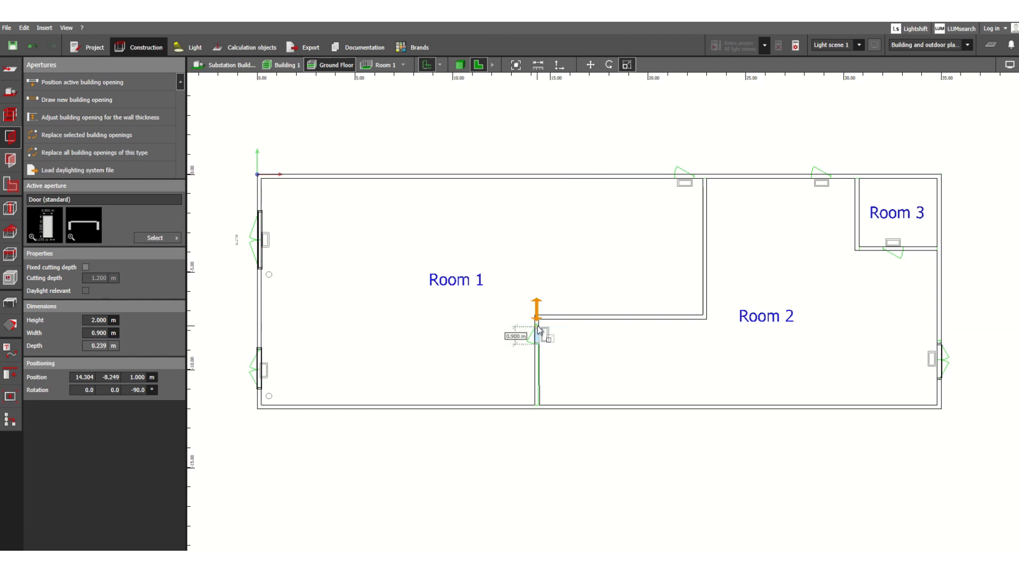
drag(536, 325, 540, 327)
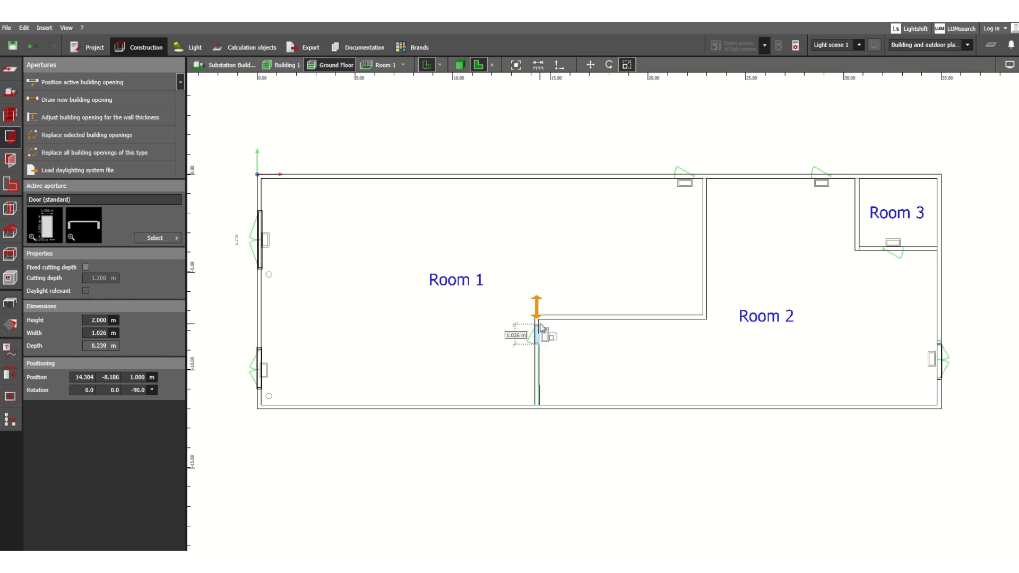
click(591, 355)
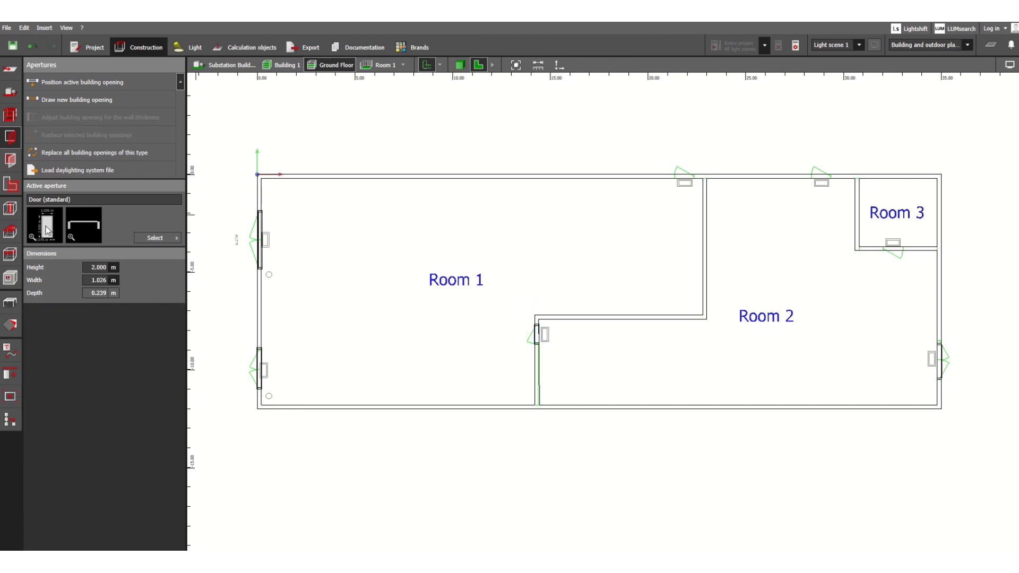
Place a 1.026 m wide standard door at the symbol in Room 1's upper outer wall and decline saving the project.
drag(47, 230, 685, 181)
click(684, 181)
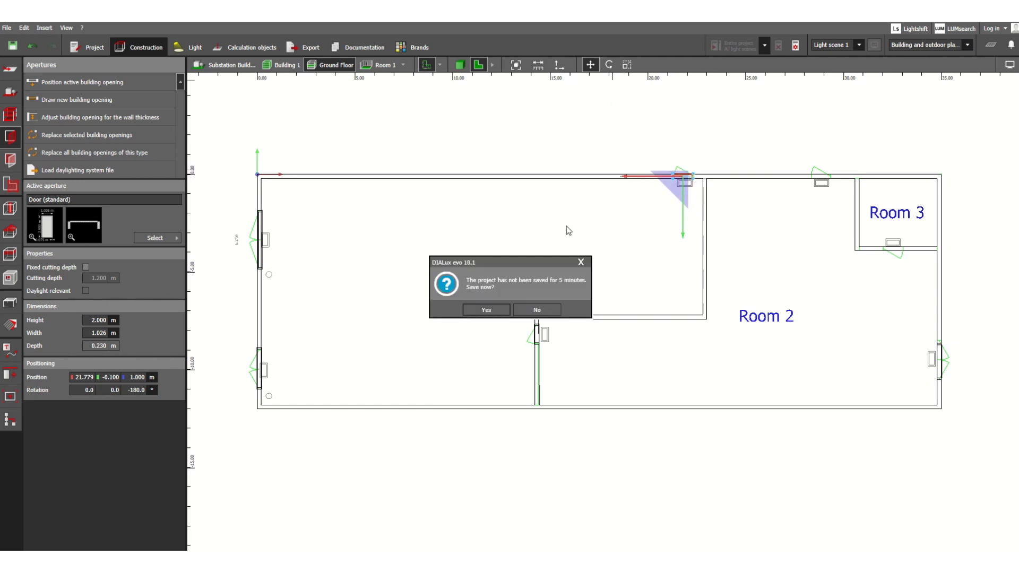
click(547, 311)
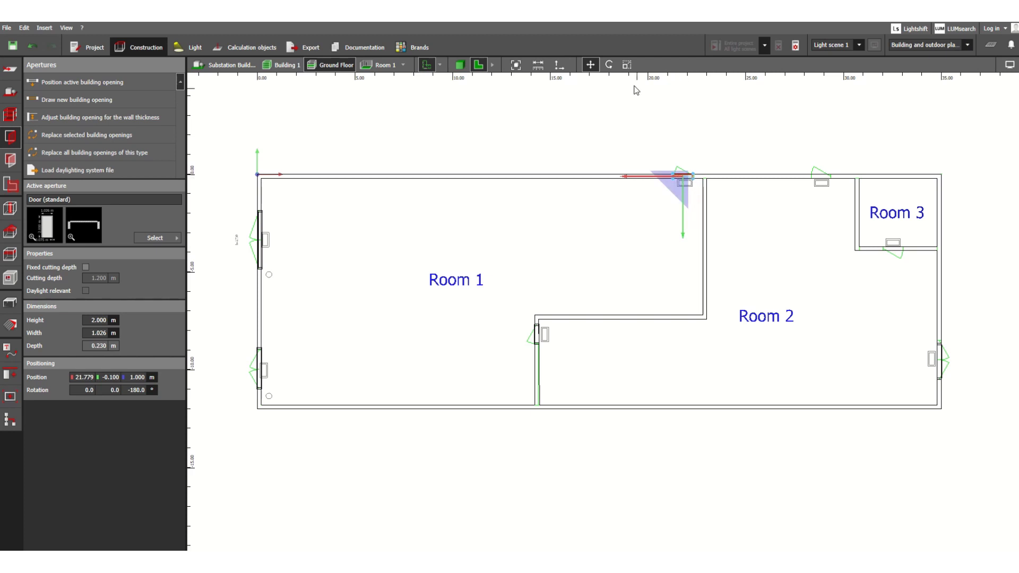
click(627, 65)
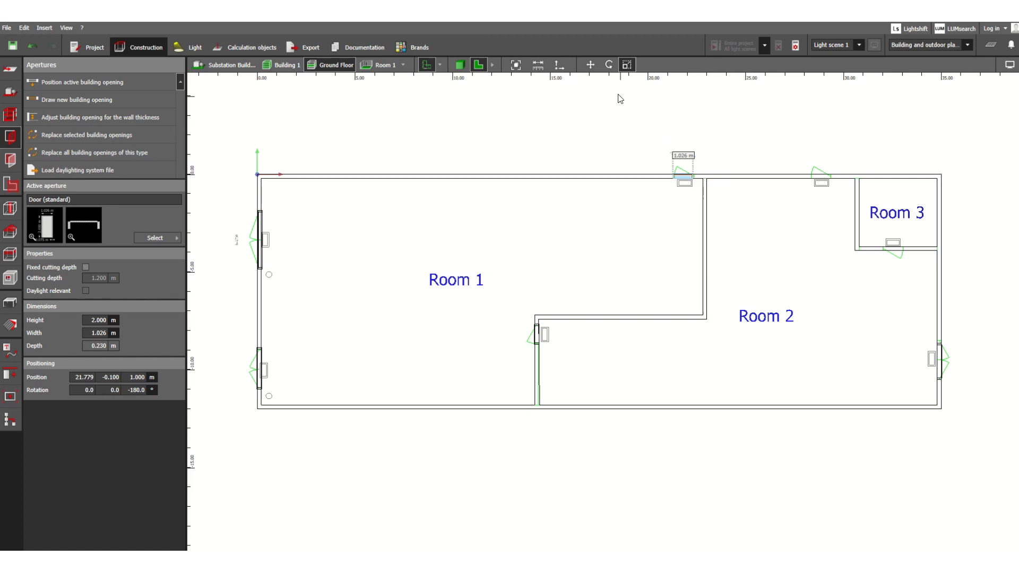
Place 1.026 m wide standard doors at the symbols in Room 2's upper outer wall and Room 3's lower wall.
drag(52, 227, 823, 179)
click(822, 179)
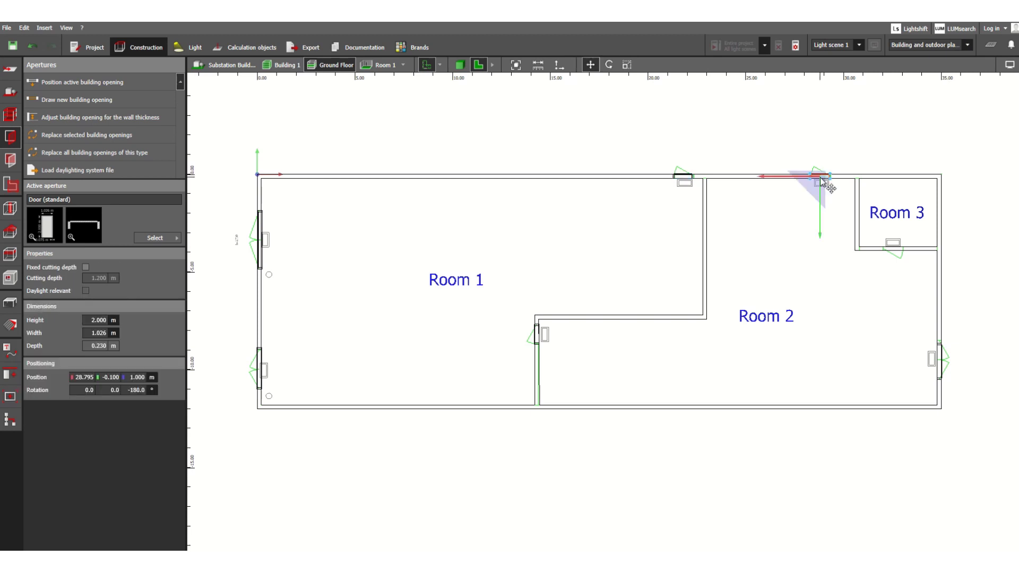
click(794, 194)
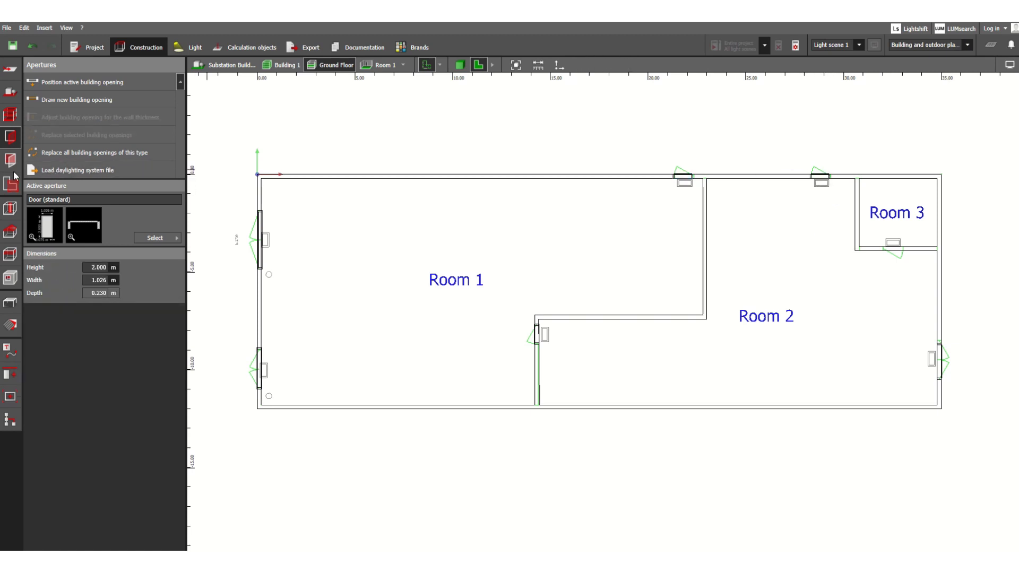
drag(56, 224, 897, 255)
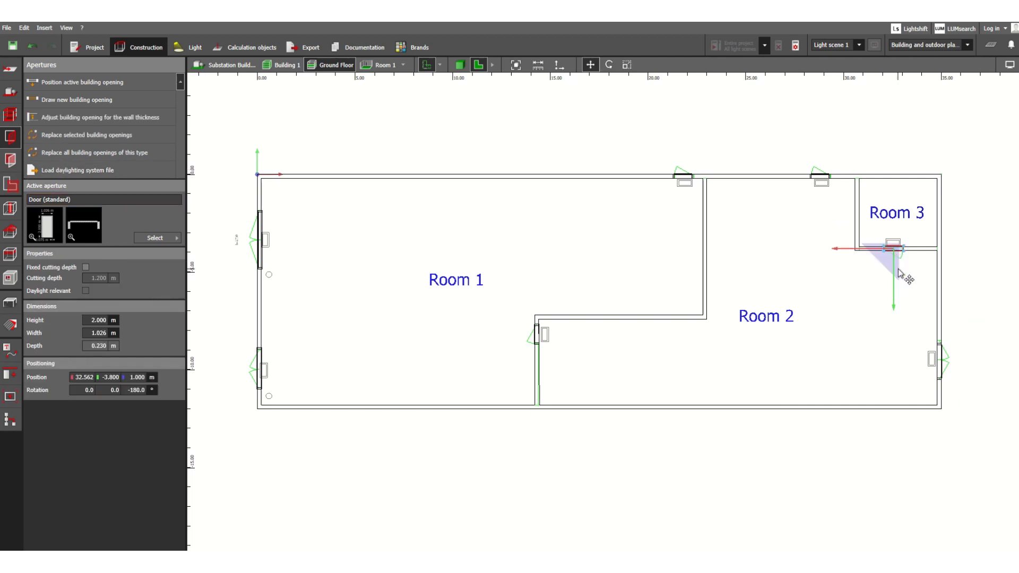
click(867, 281)
mouse_move(50, 223)
mouse_down()
mouse_move(417, 313)
mouse_move(31, 225)
mouse_move(64, 226)
mouse_up()
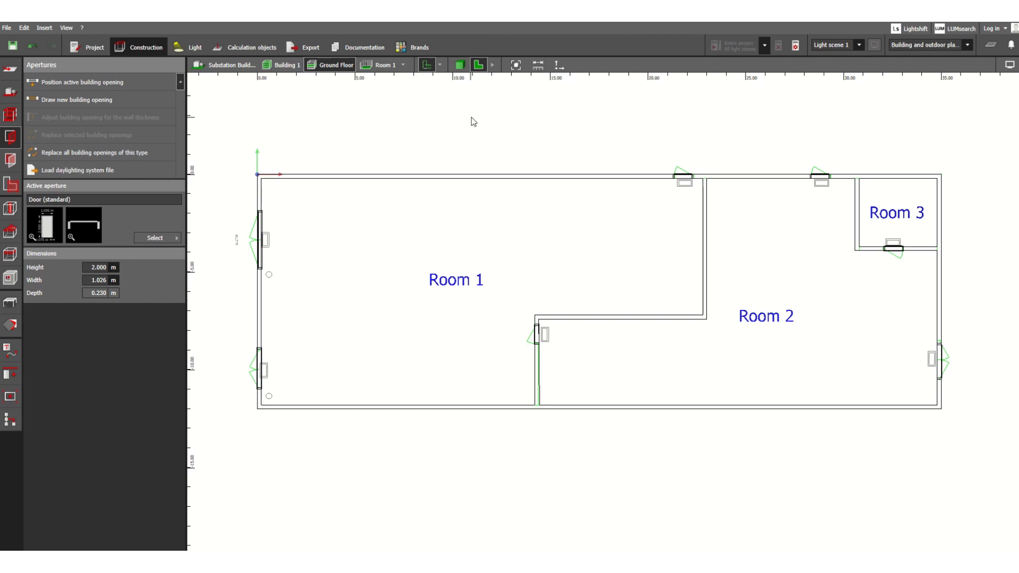
Examine the placed doors of all three rooms in the 3D view from outside and inside the building.
click(460, 66)
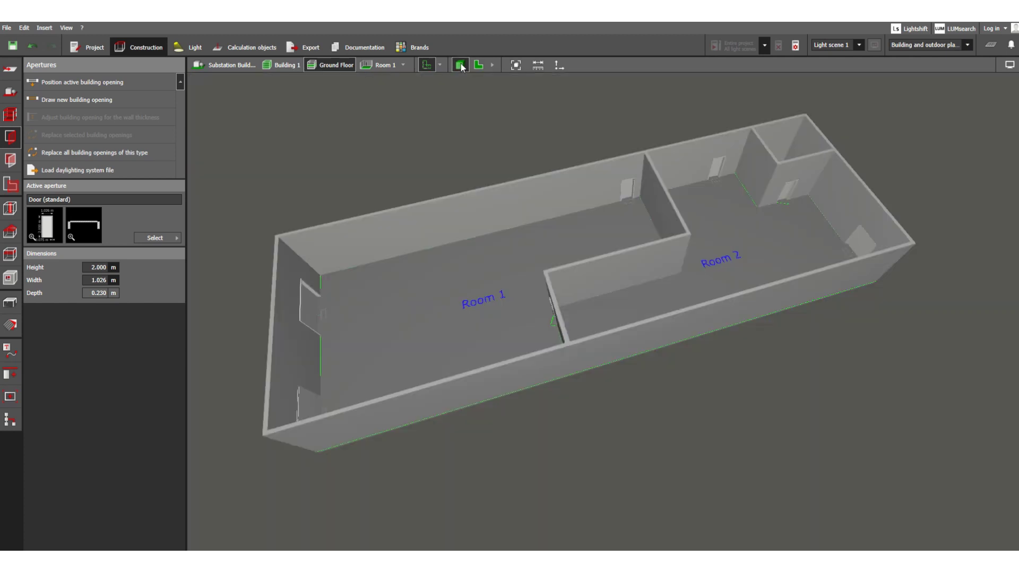
right_drag(361, 364, 645, 196)
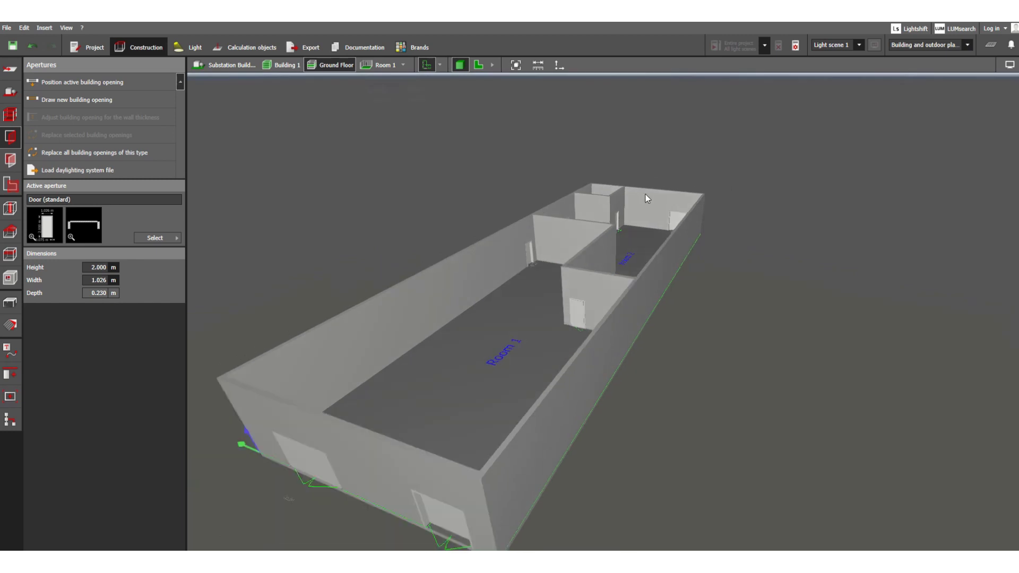
scroll(645, 198, down, 3)
right_drag(482, 376, 490, 401)
scroll(481, 425, up, 3)
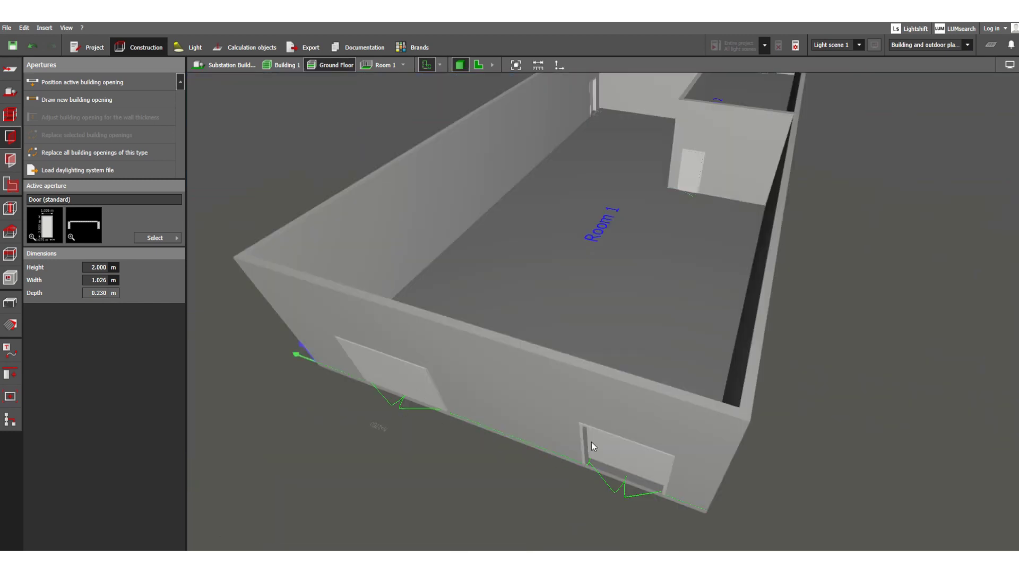
right_drag(625, 422, 540, 489)
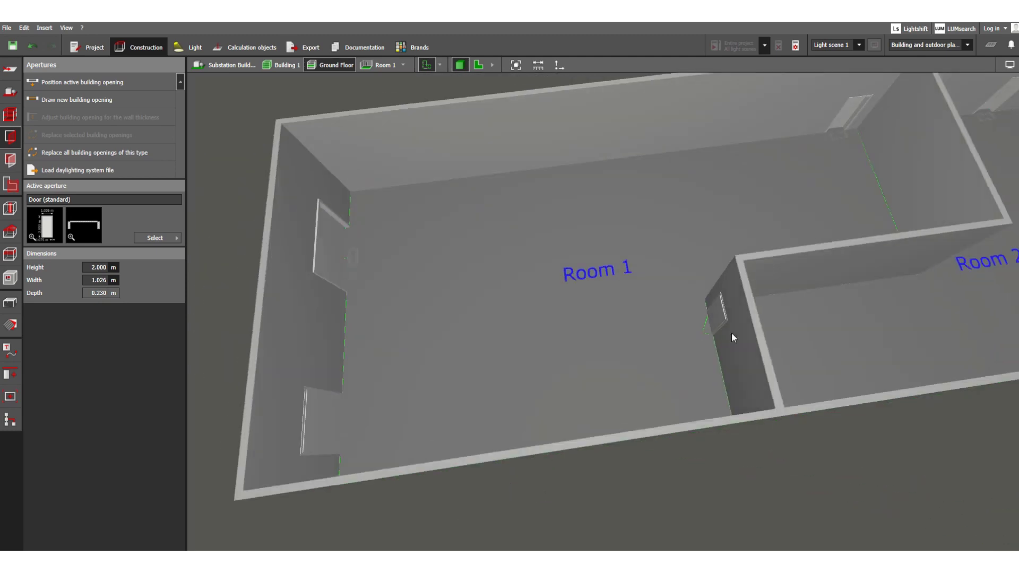
scroll(631, 244, down, 3)
right_drag(296, 239, 750, 171)
scroll(717, 159, up, 5)
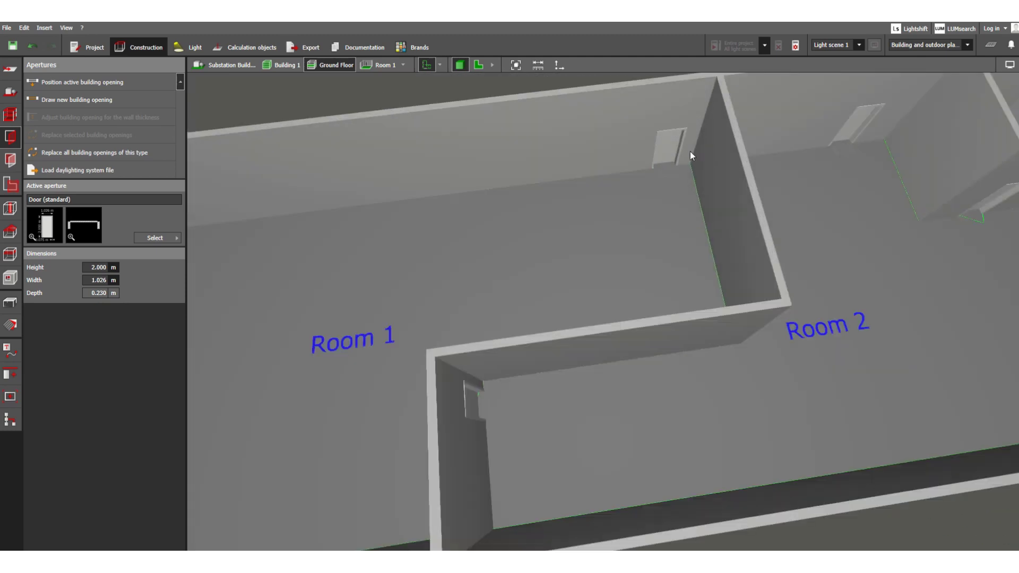
scroll(598, 167, down, 3)
scroll(721, 171, up, 6)
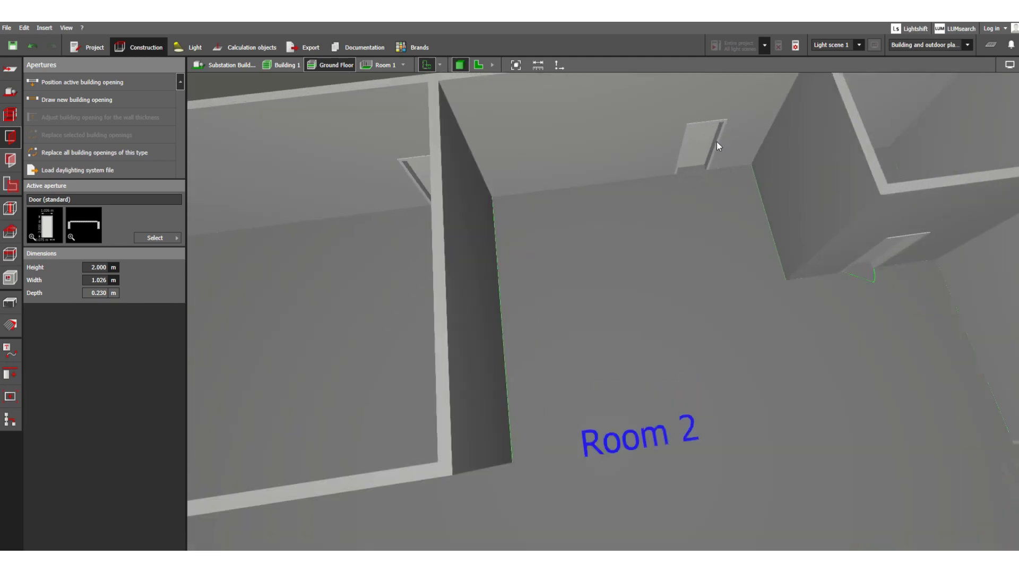
scroll(879, 253, down, 5)
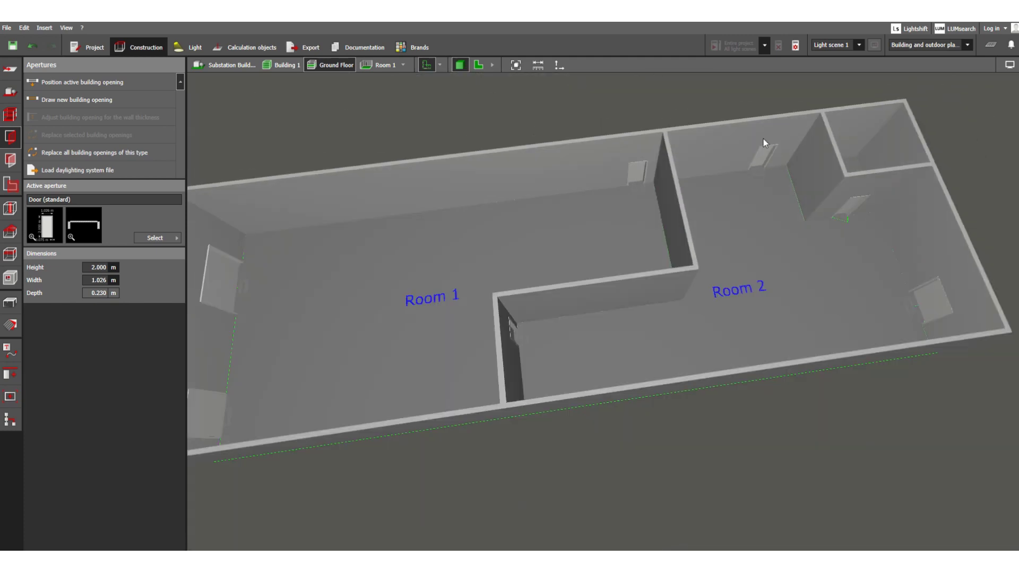
right_drag(497, 358, 525, 374)
scroll(766, 304, down, 3)
mouse_move(742, 325)
right_down()
mouse_move(548, 336)
mouse_move(514, 289)
mouse_move(507, 326)
mouse_move(574, 346)
mouse_move(678, 351)
mouse_move(743, 330)
mouse_move(758, 337)
right_up()
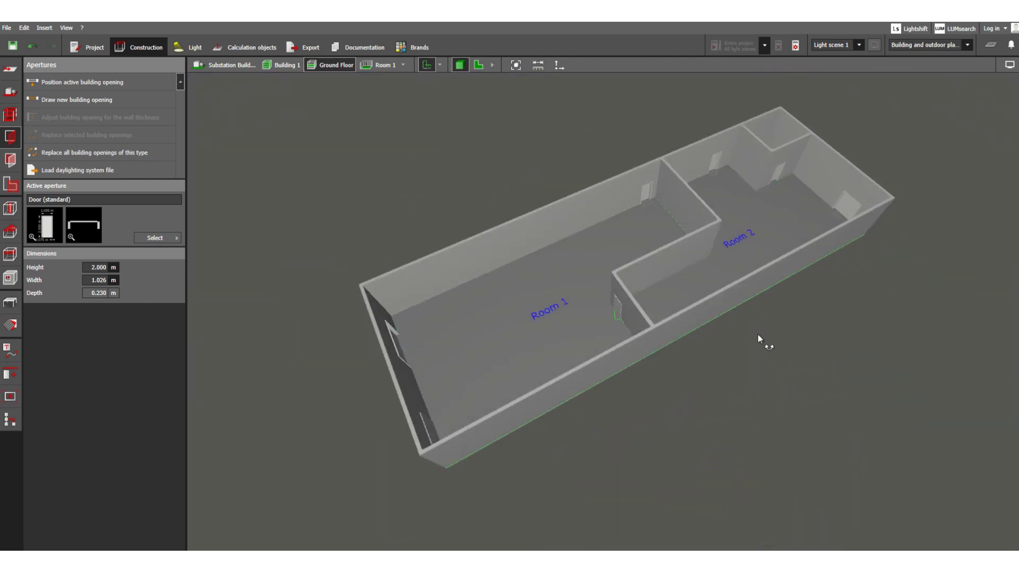
scroll(794, 269, up, 2)
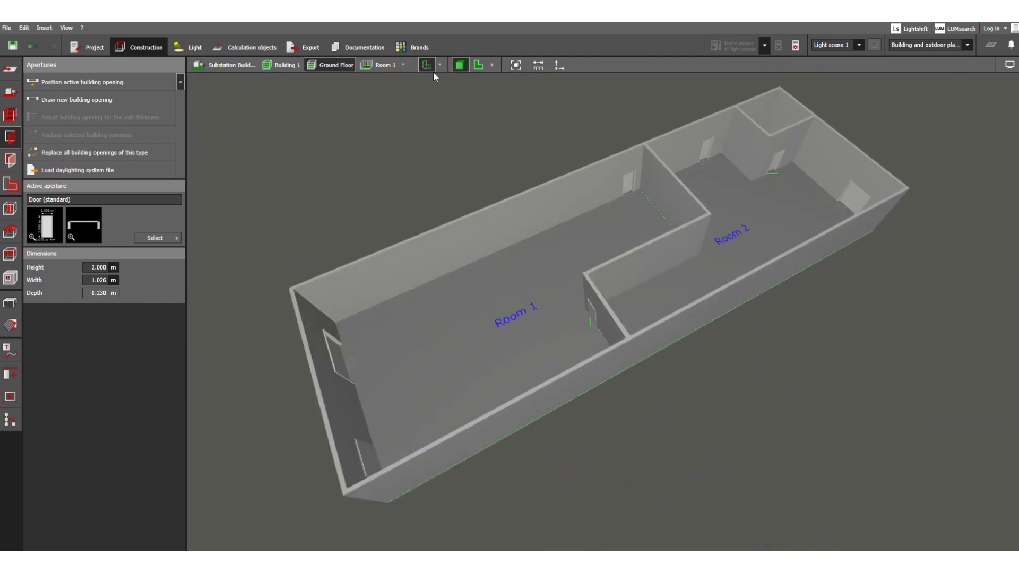
Place a rectangular window with mullion in Room 1's upper outer wall on the floor plan.
click(478, 66)
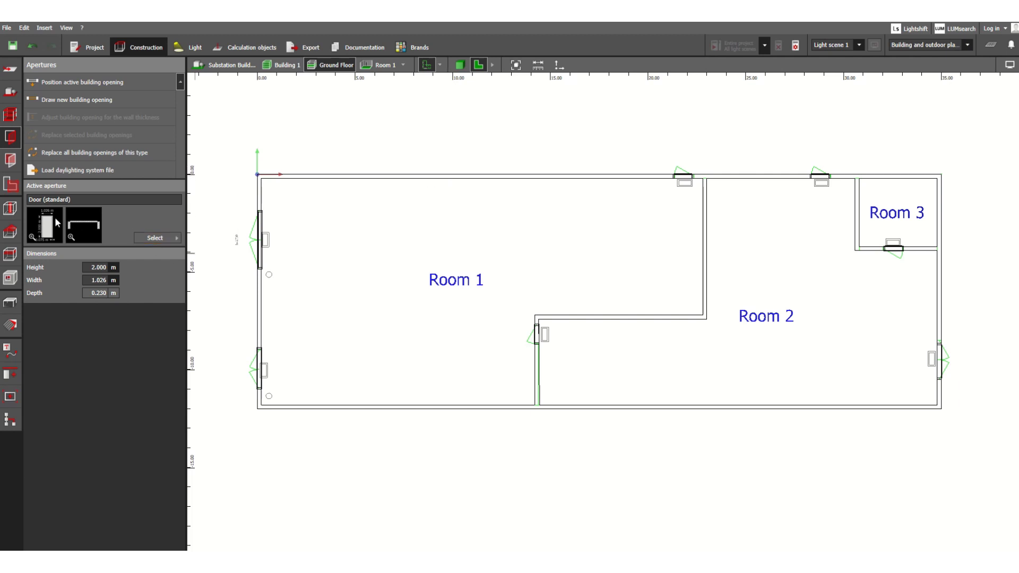
click(161, 238)
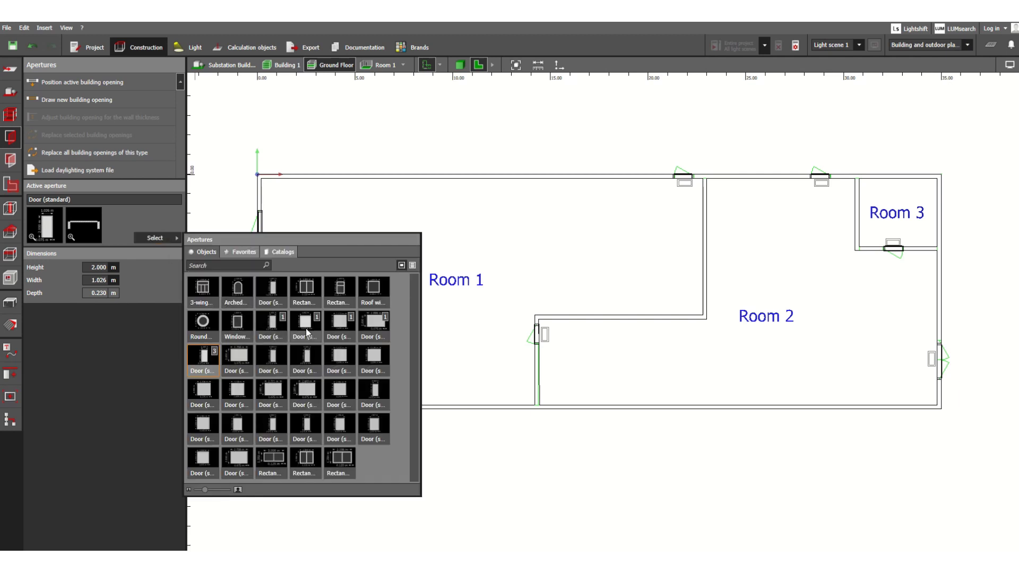
click(300, 288)
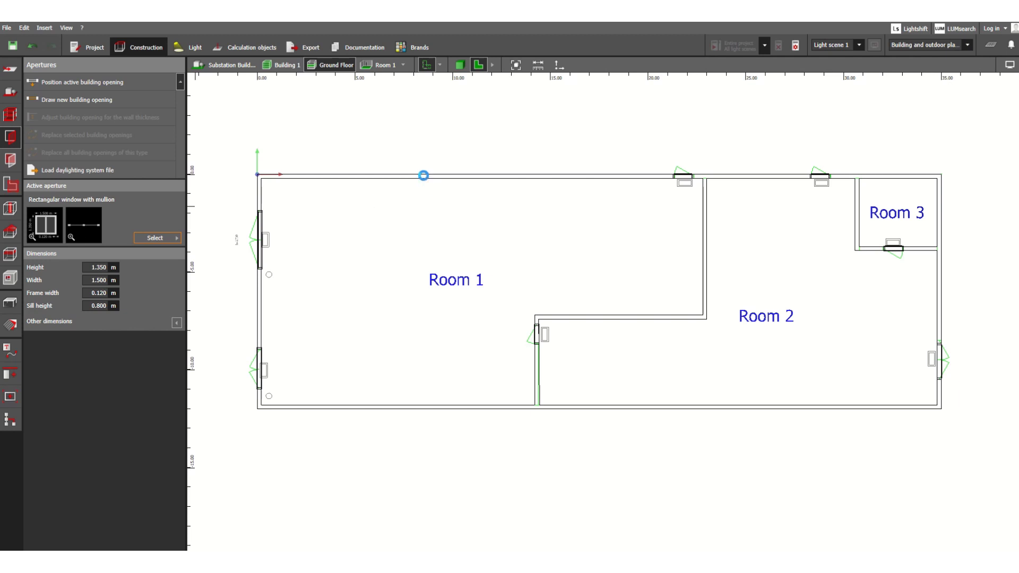
click(424, 176)
click(425, 178)
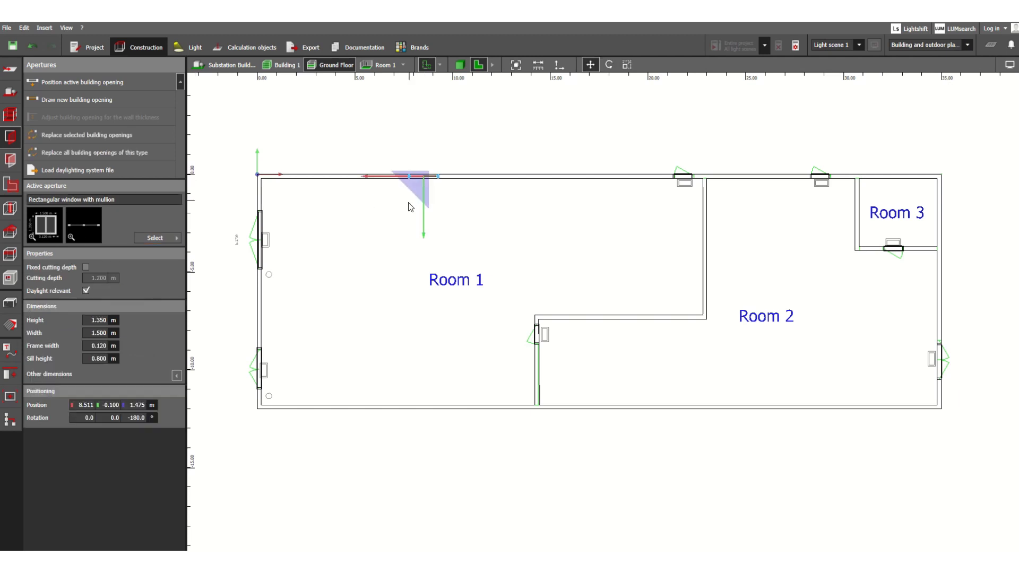
Scale the mullion window in Room 1's upper wall to about 3.161 m wide and finish editing it.
click(626, 65)
drag(409, 178, 377, 182)
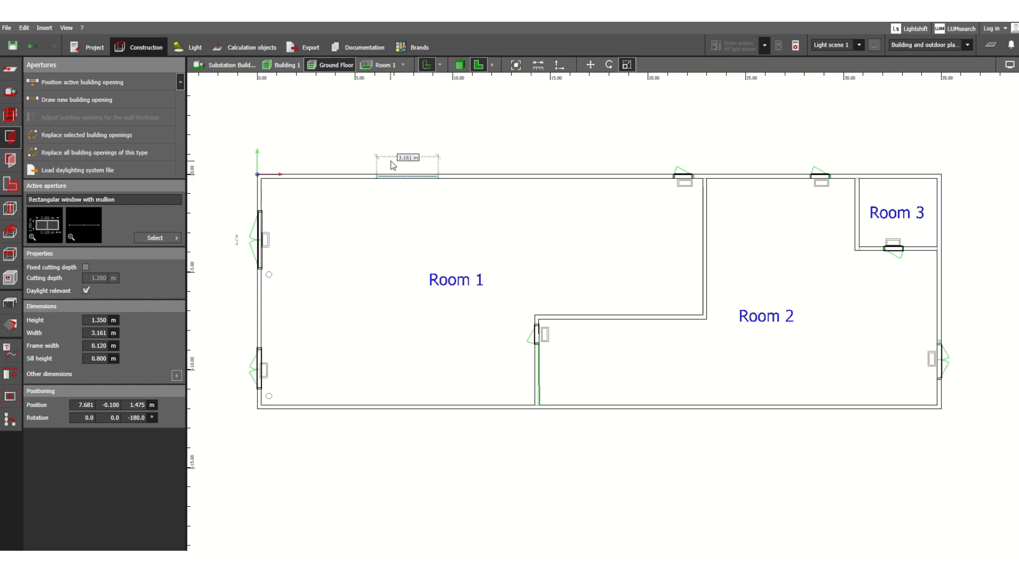
click(96, 332)
click(84, 346)
click(95, 320)
click(98, 334)
click(99, 407)
click(419, 216)
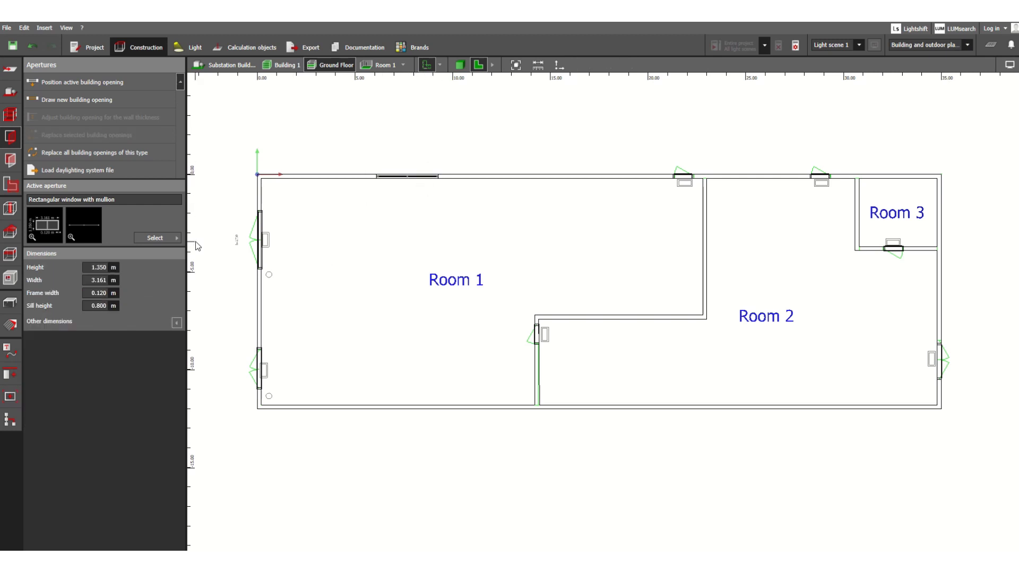
Place a rectangular window with transom in Room 2's lower outer wall and scale it to about 2.042 m wide.
click(145, 234)
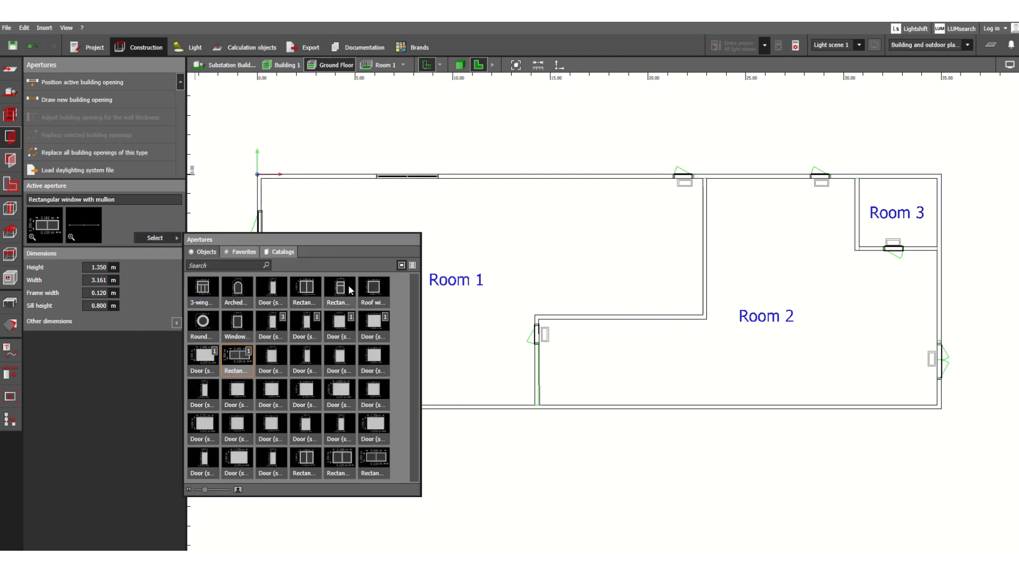
click(342, 291)
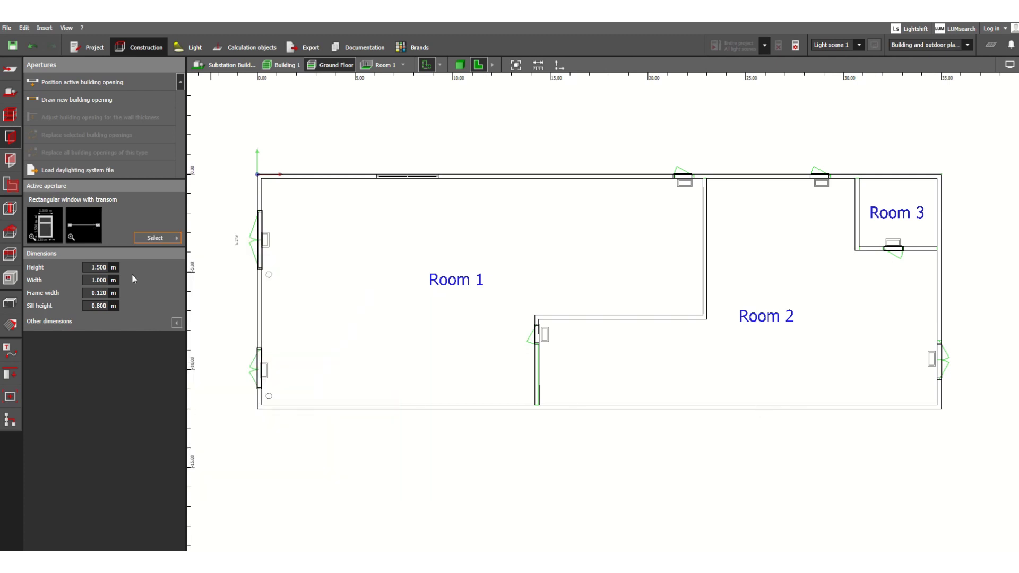
drag(63, 228, 855, 407)
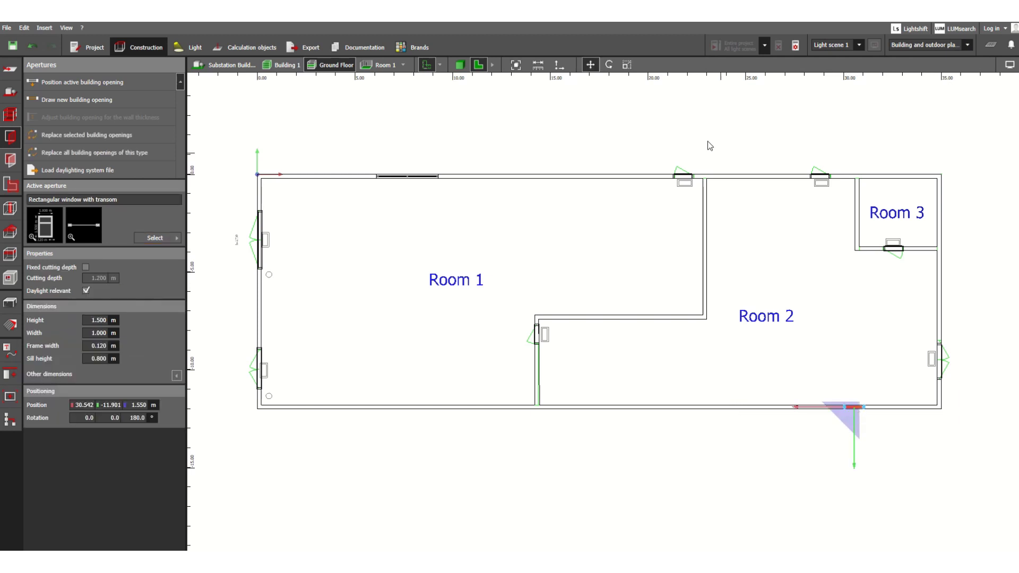
drag(843, 407, 823, 409)
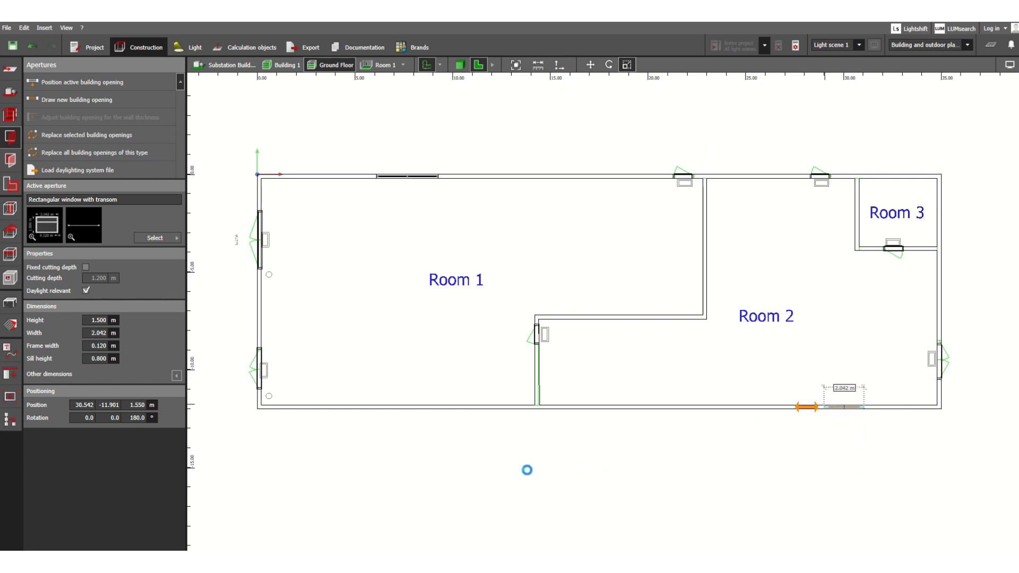
click(480, 465)
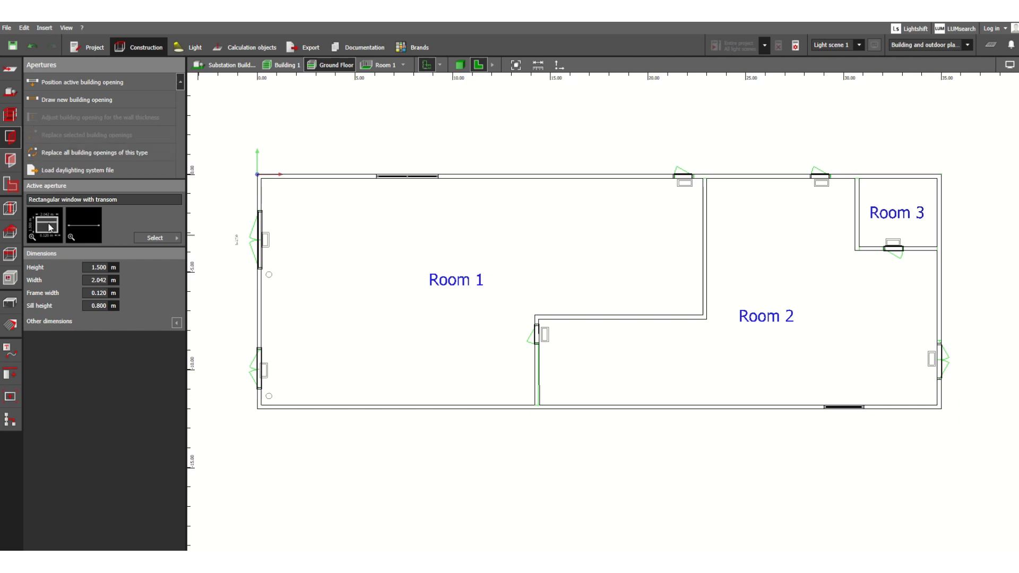
Place another 2.042 m wide transom window near the outer end of Room 1's lower wall.
drag(48, 227, 340, 407)
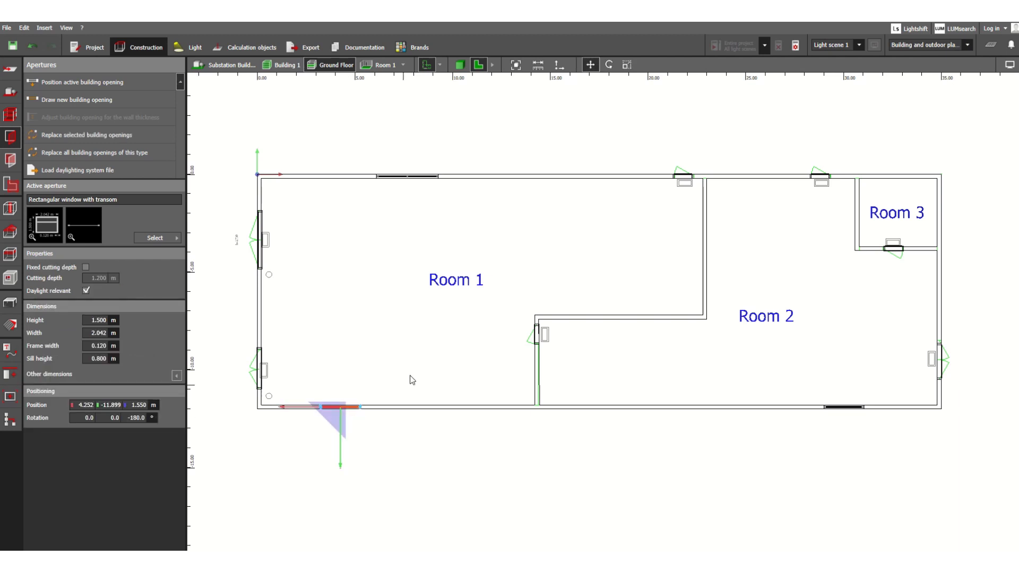
click(436, 452)
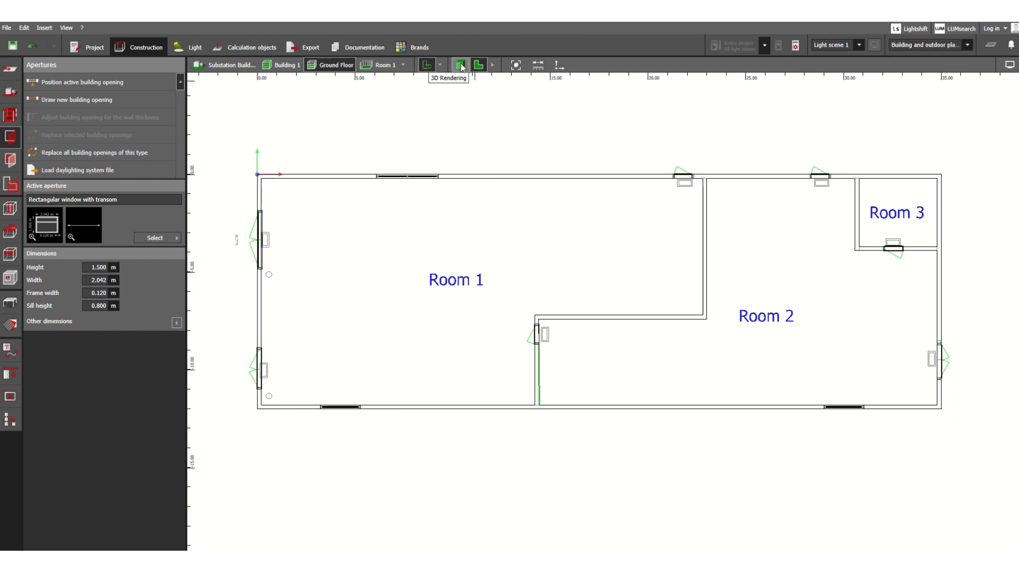
Examine the mullion window and the two transom windows in the building's 3D view from several angles.
click(460, 65)
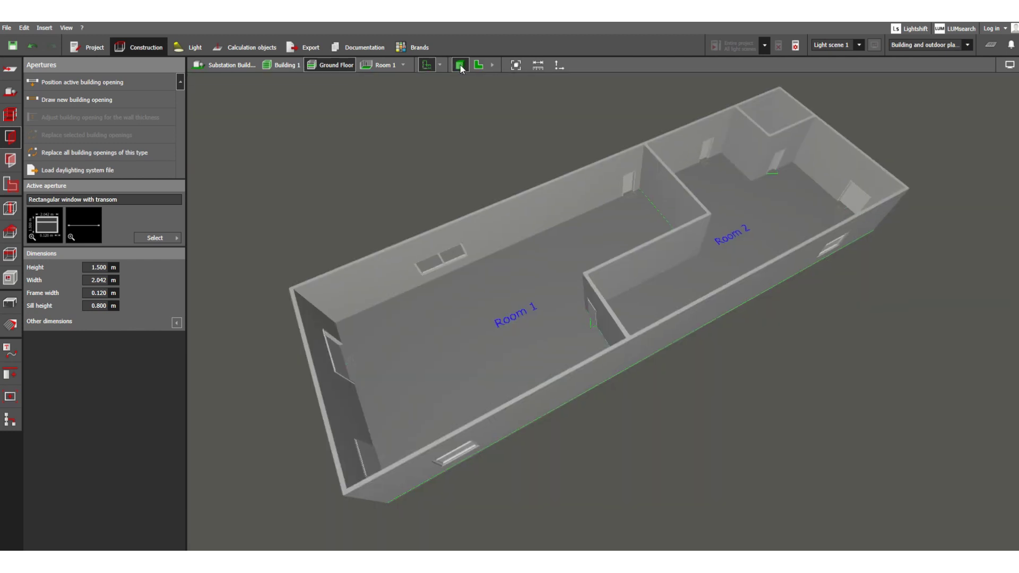
middle_drag(459, 353, 413, 334)
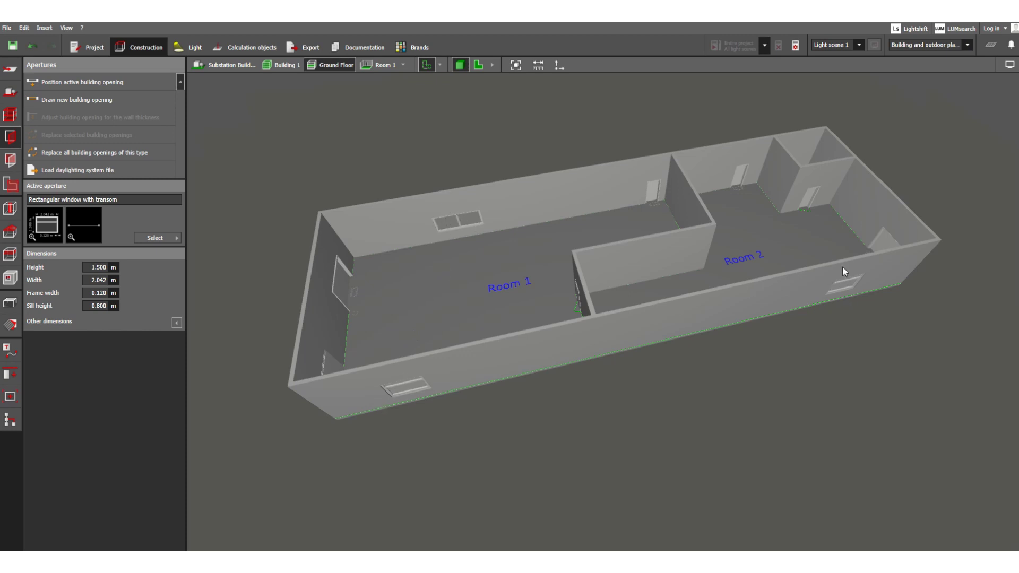
scroll(459, 231, up, 5)
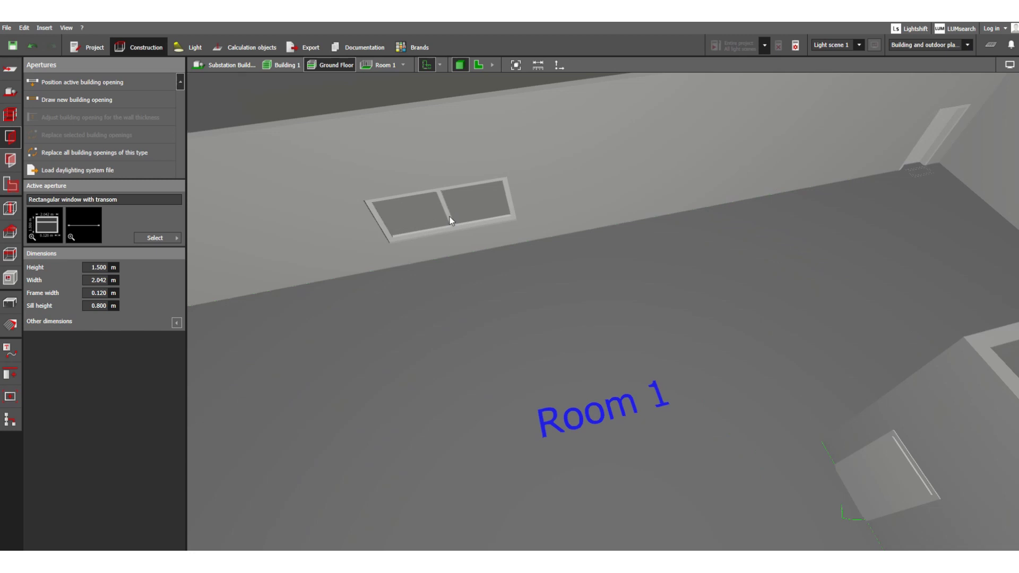
scroll(416, 323, down, 5)
middle_drag(593, 413, 689, 437)
scroll(604, 319, down, 3)
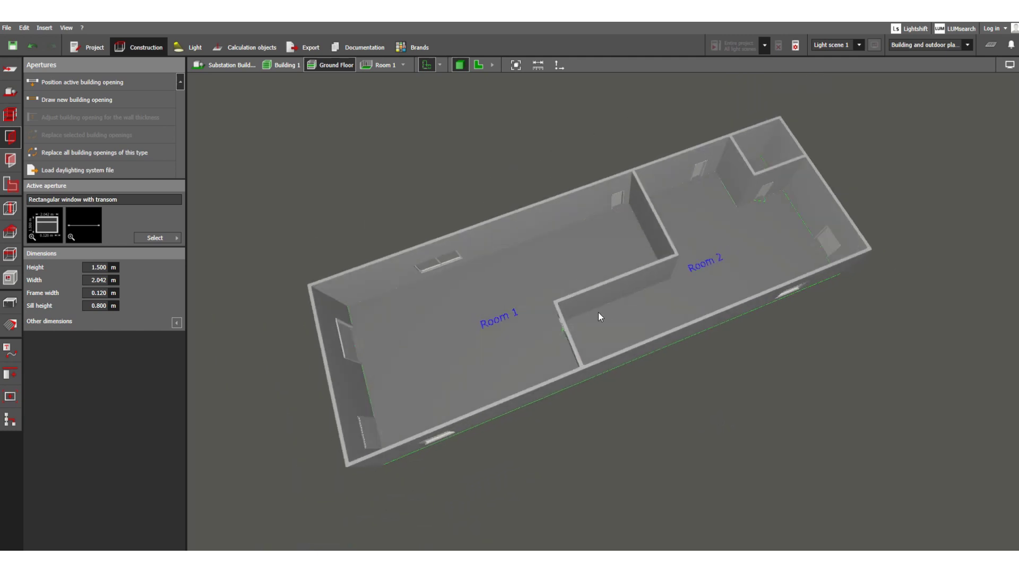
scroll(555, 327, up, 1)
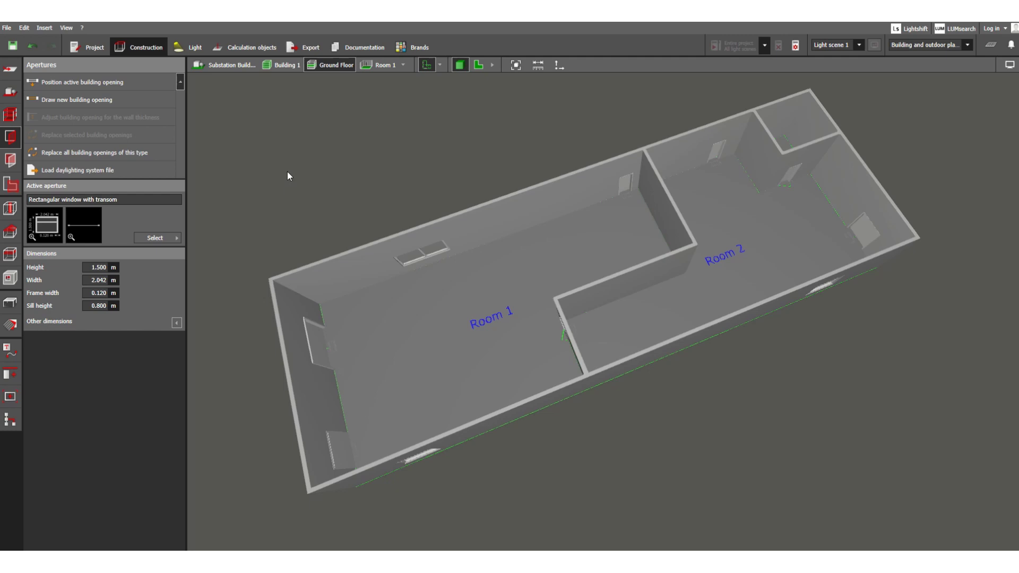
mouse_move(405, 377)
middle_down()
mouse_move(409, 353)
mouse_move(394, 374)
middle_up()
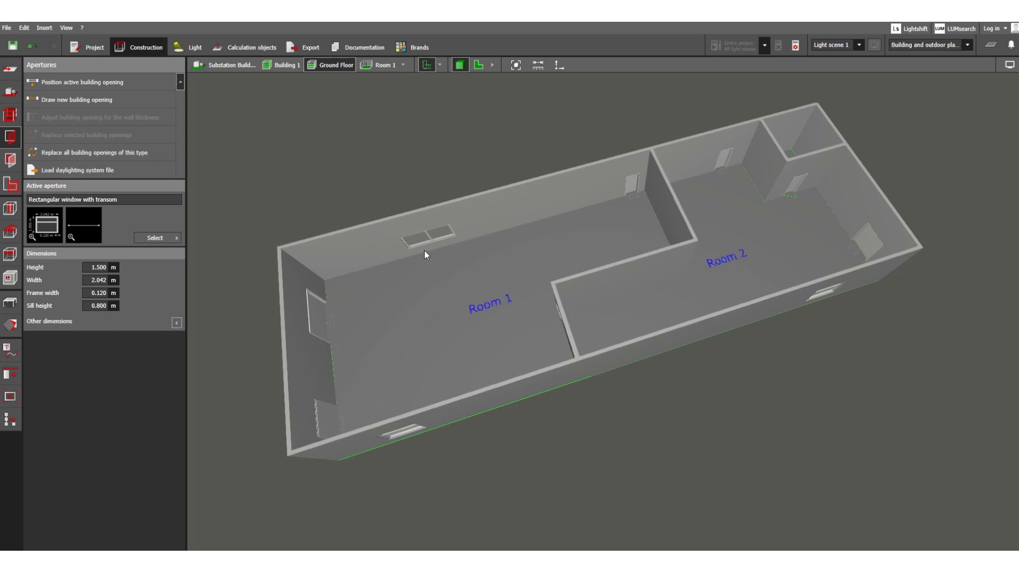
mouse_move(405, 291)
middle_down()
mouse_move(409, 269)
mouse_move(399, 268)
mouse_move(401, 284)
middle_up()
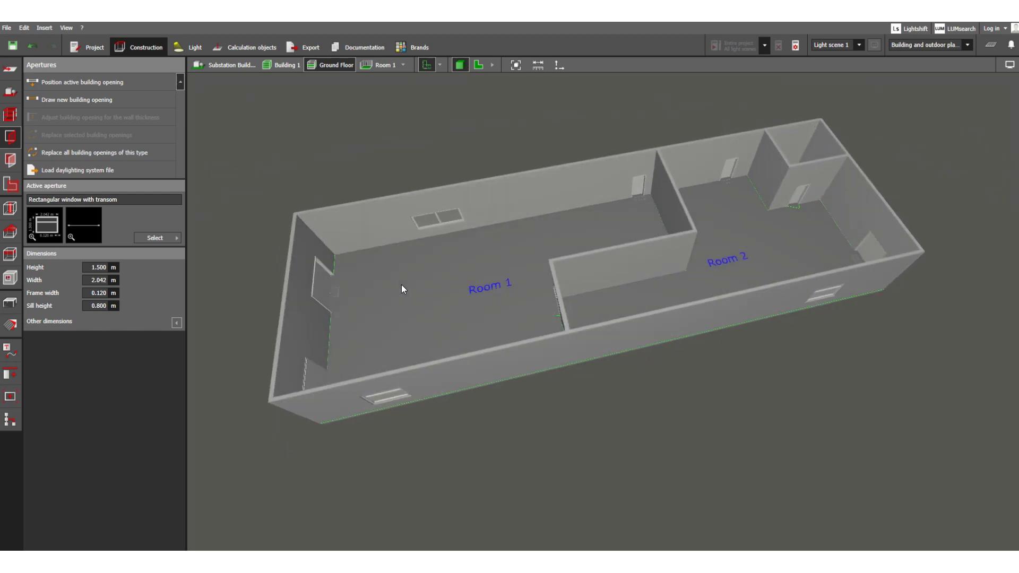